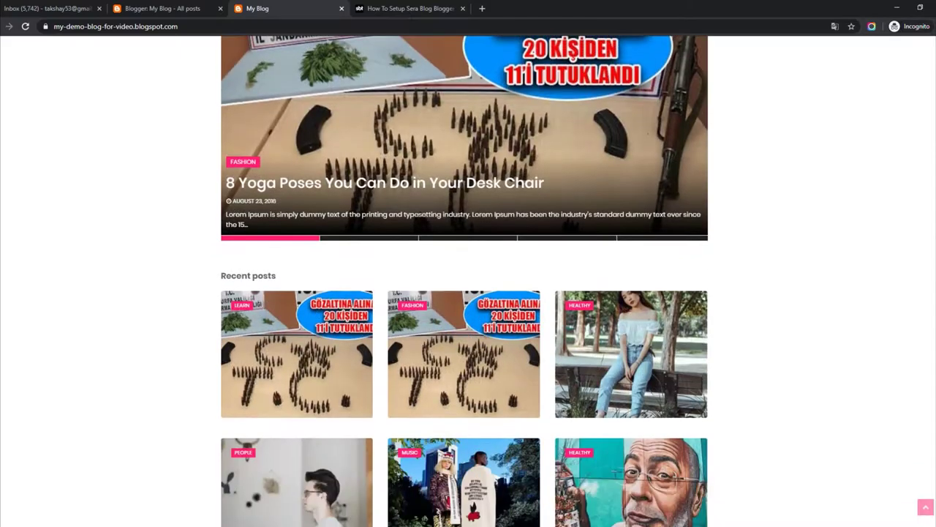
# Examine the demo blog's homepage and read the Top Navigation section of the Sera Blog template setup guide.
pyautogui.scroll(-2, 468, 281)
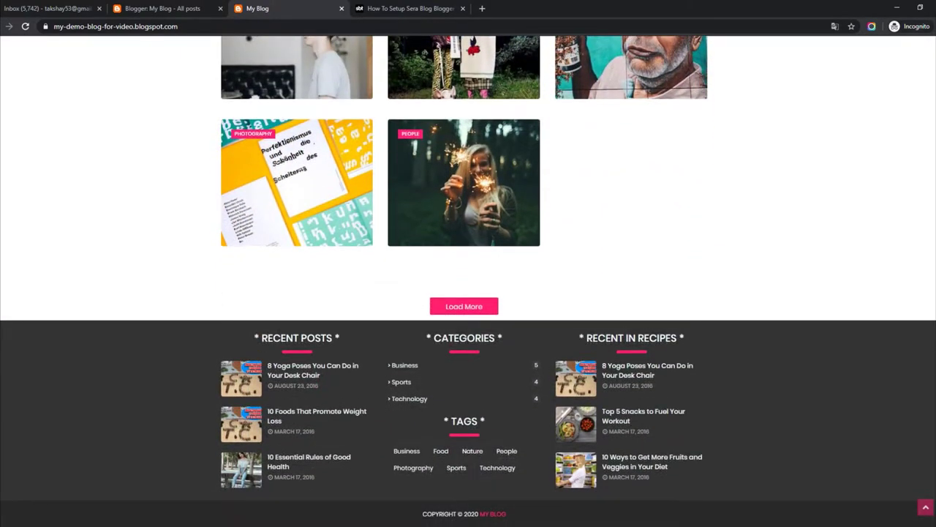
pyautogui.scroll(4, 468, 281)
pyautogui.scroll(5, 468, 281)
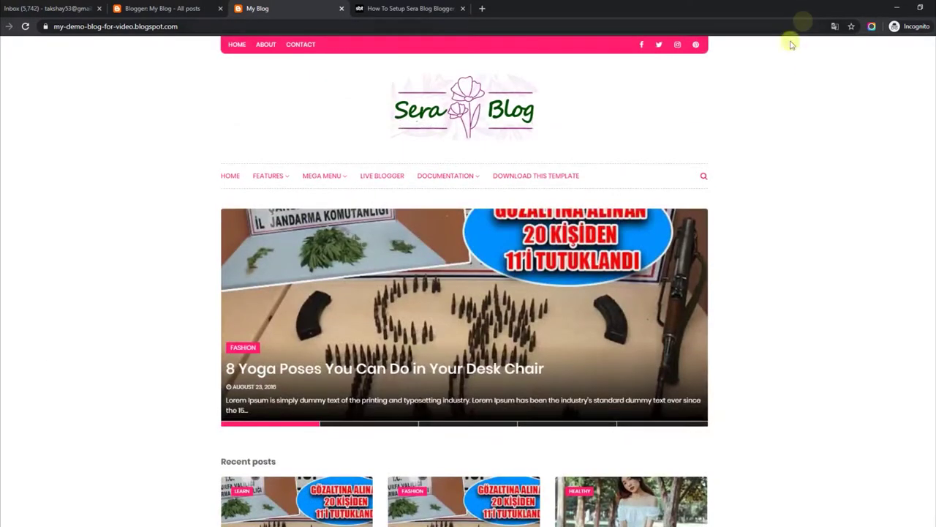
pyautogui.click(453, 6)
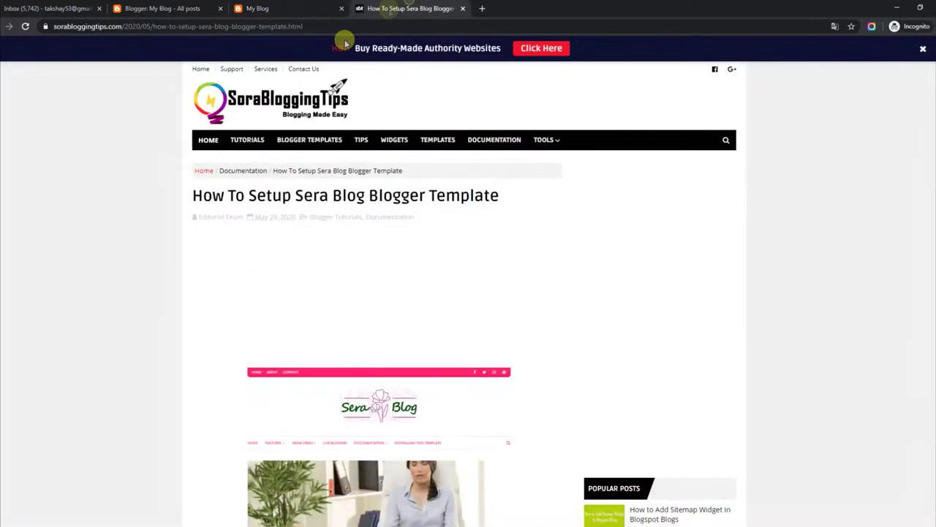
pyautogui.moveTo(193, 193); pyautogui.dragTo(501, 190)
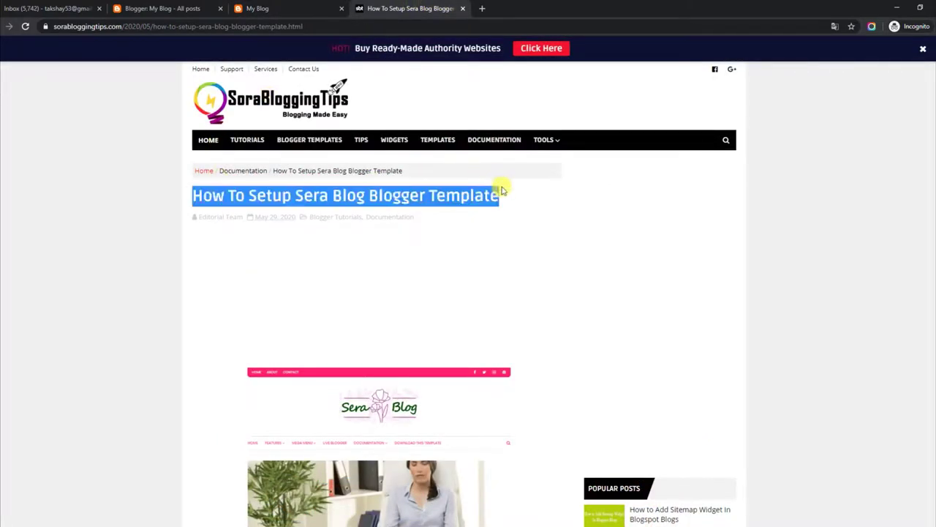
pyautogui.click(761, 197)
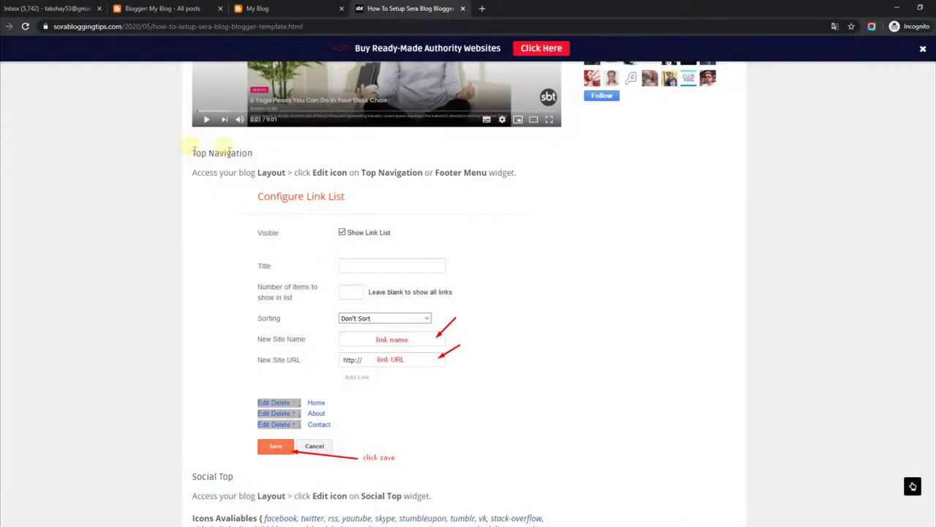
pyautogui.moveTo(191, 153); pyautogui.dragTo(282, 154)
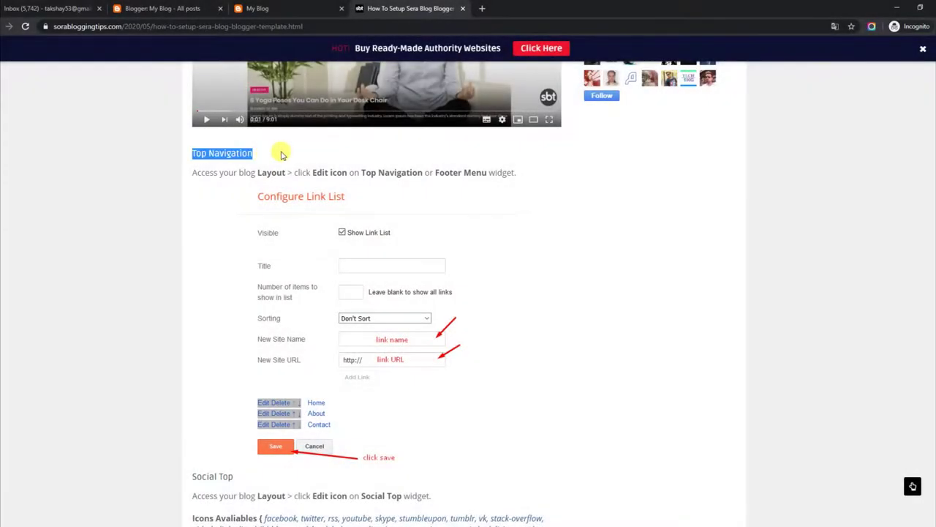
pyautogui.moveTo(193, 172); pyautogui.dragTo(535, 175)
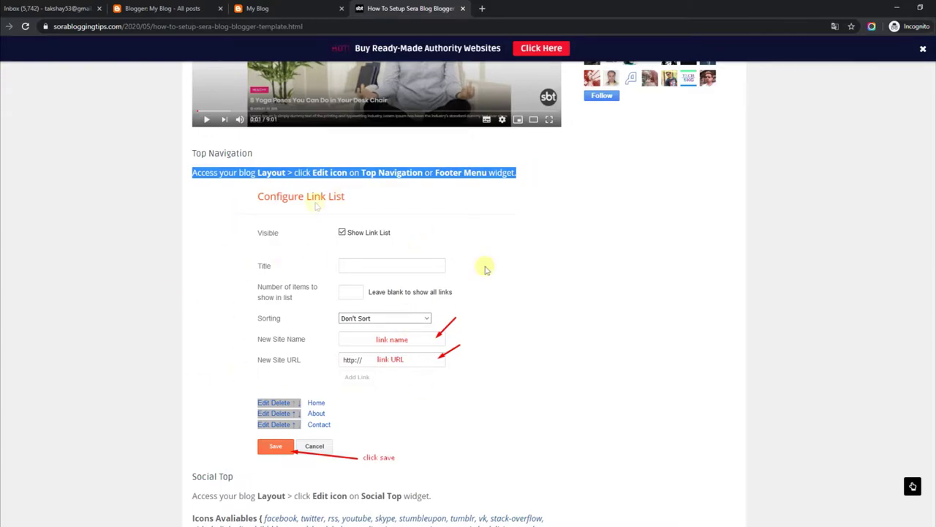
pyautogui.click(330, 6)
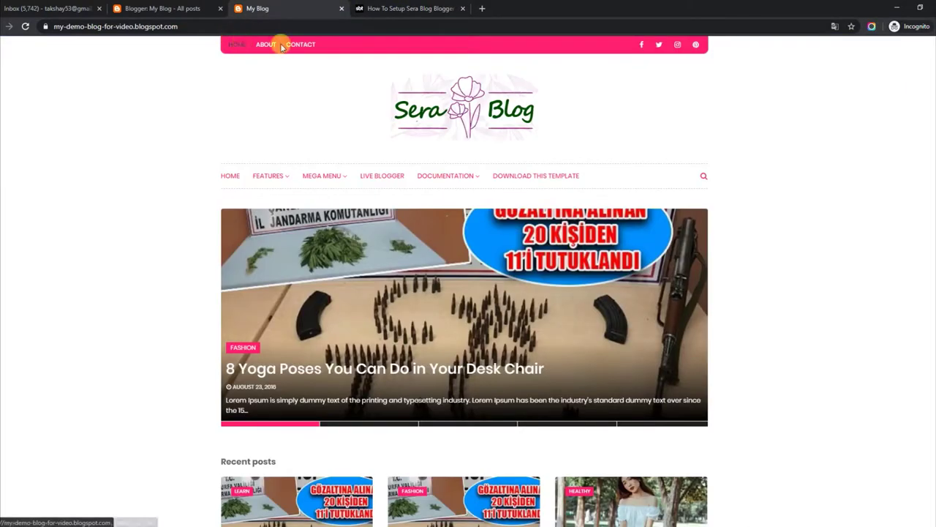
# Switch to Blogger and open the blog's Layout page, with no gadget dialog left open.
pyautogui.click(175, 10)
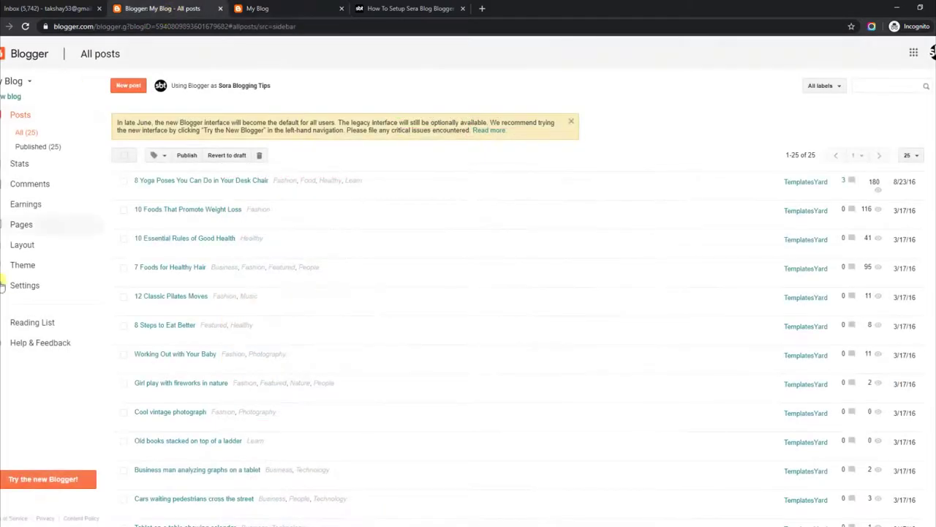
pyautogui.click(28, 244)
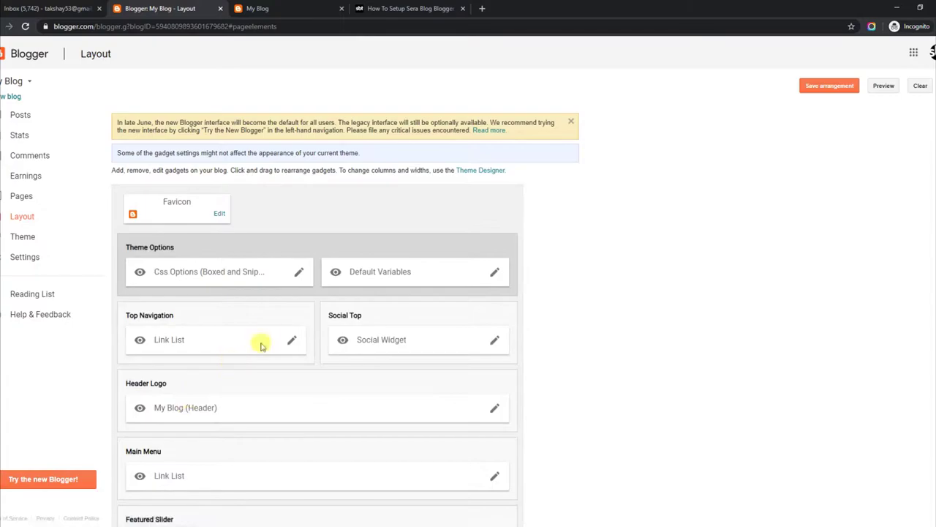
pyautogui.click(302, 273)
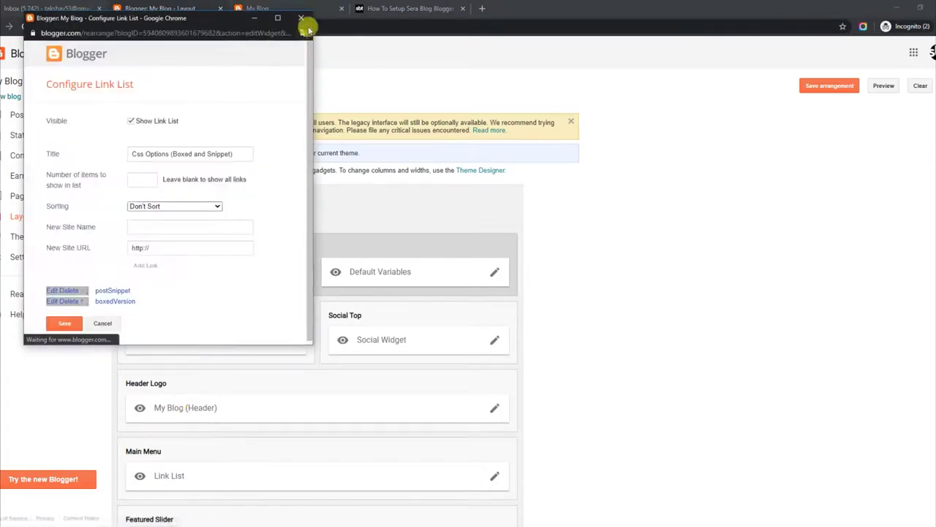
pyautogui.click(307, 20)
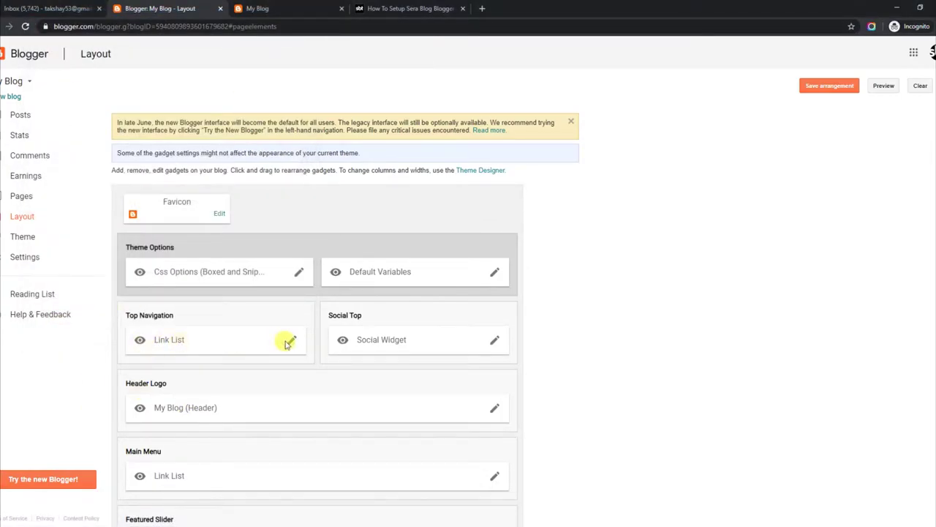
# Delete the Home link from the Top Navigation link list, save the gadget, and check the refreshed blog.
pyautogui.click(288, 342)
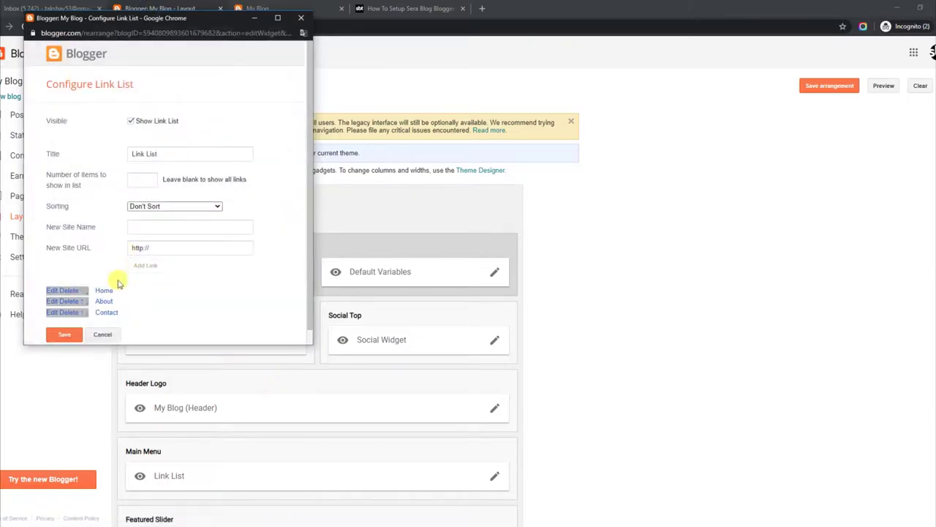
pyautogui.click(70, 290)
pyautogui.click(66, 324)
pyautogui.click(241, 7)
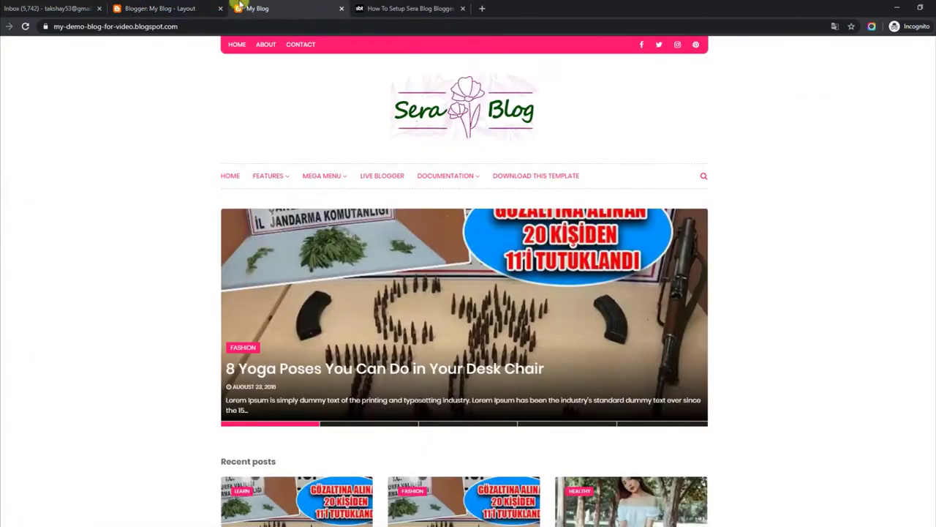
pyautogui.click(25, 26)
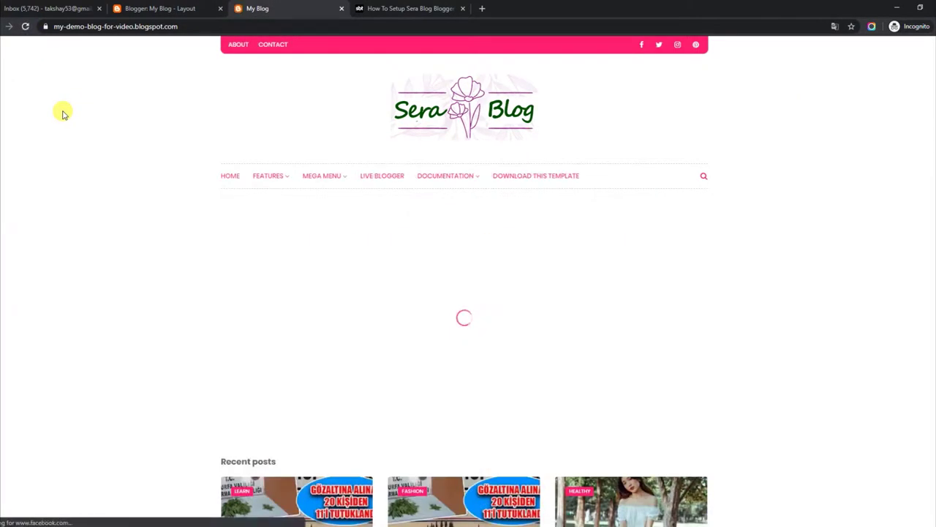
# Add a link named Home to the Top Navigation link list, save the gadget, and check the refreshed blog.
pyautogui.click(167, 9)
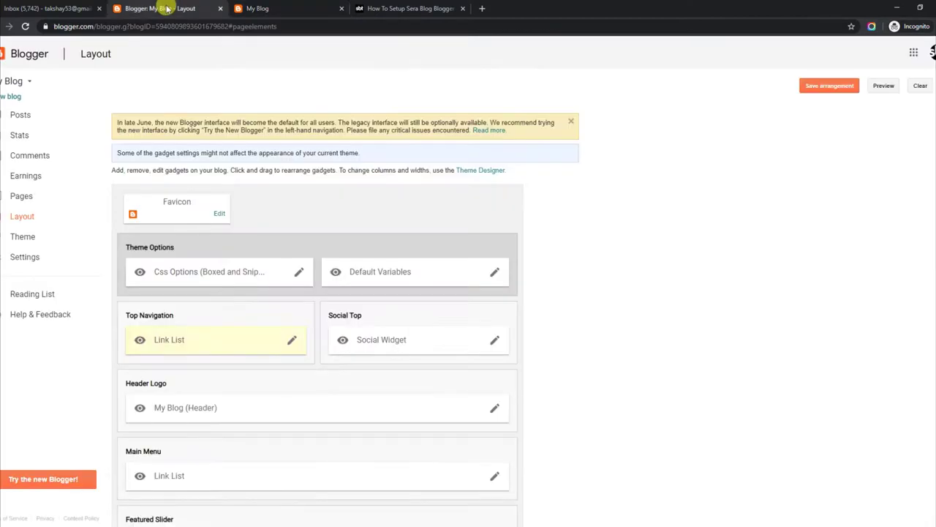
pyautogui.click(293, 341)
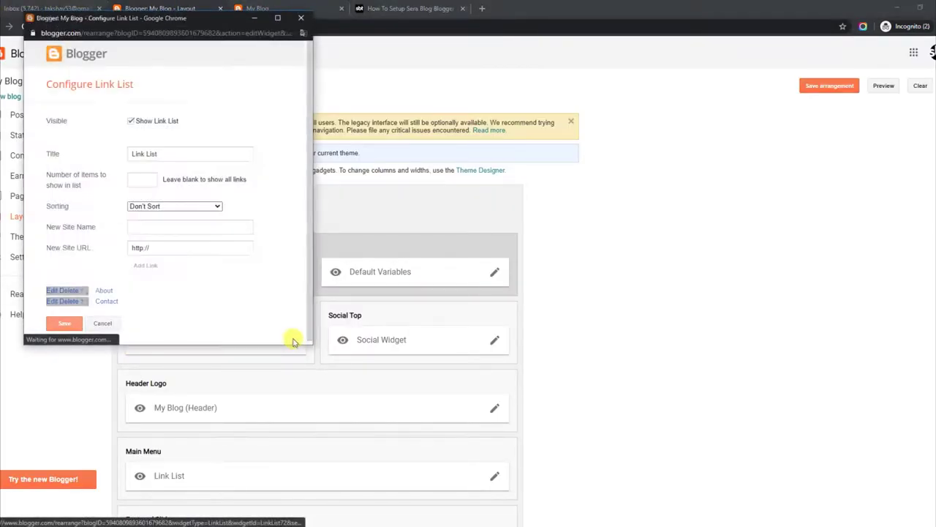
pyautogui.click(134, 226)
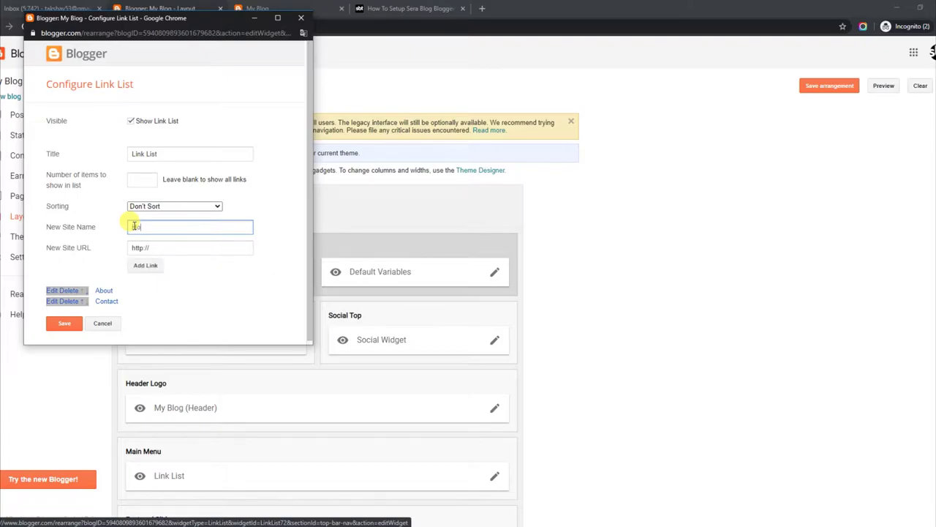
pyautogui.click(144, 265)
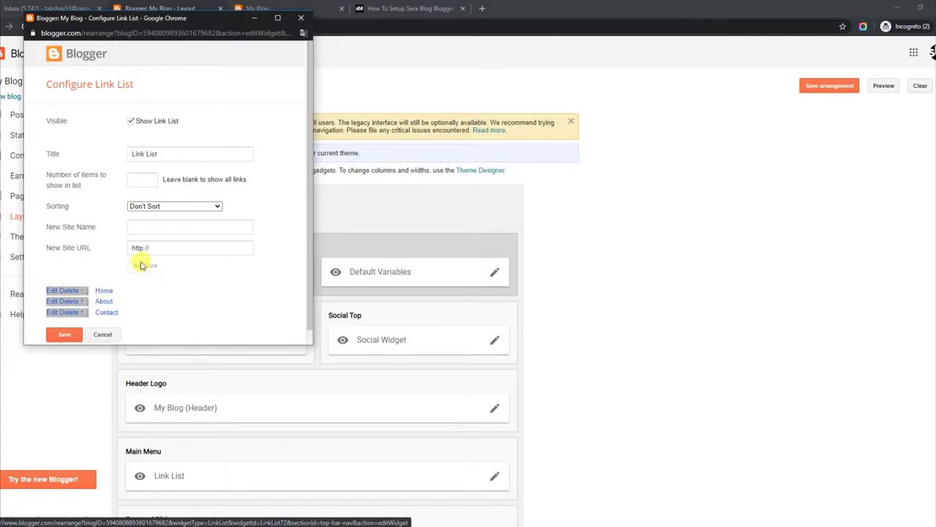
pyautogui.click(76, 334)
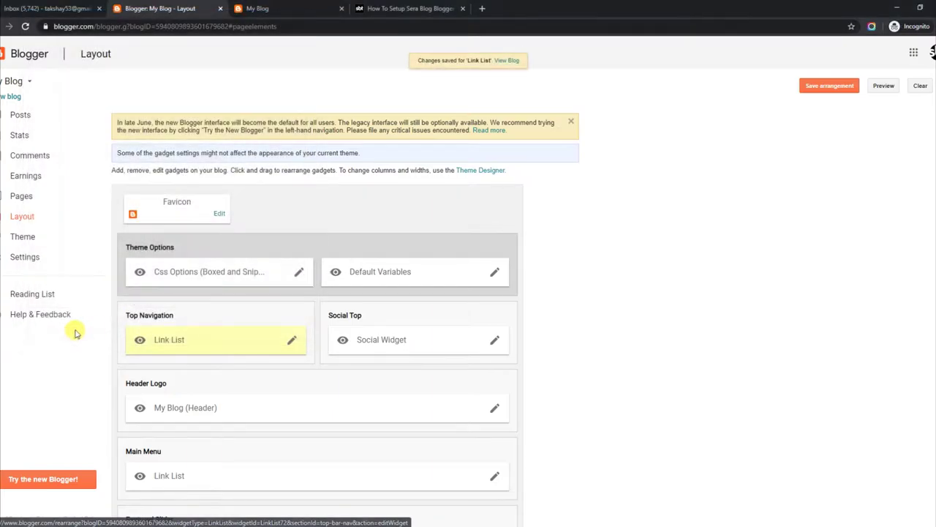
pyautogui.click(271, 8)
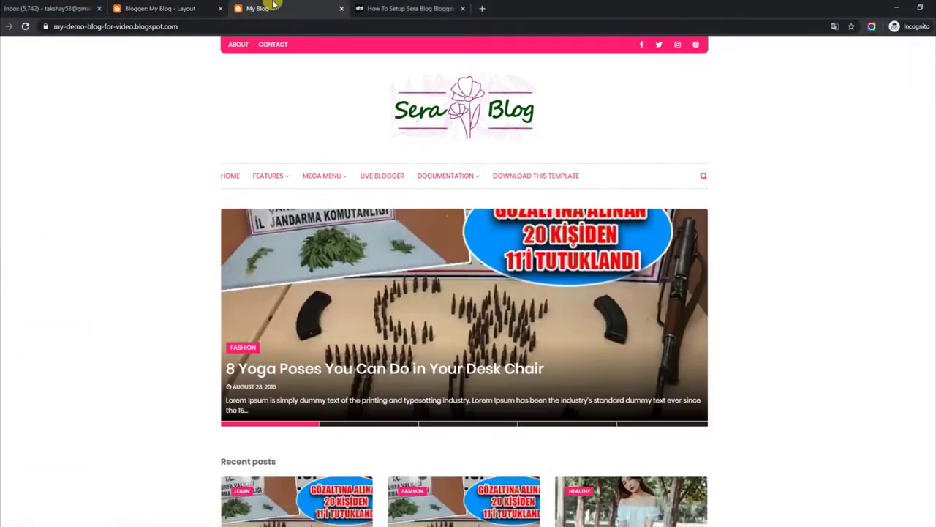
pyautogui.click(25, 27)
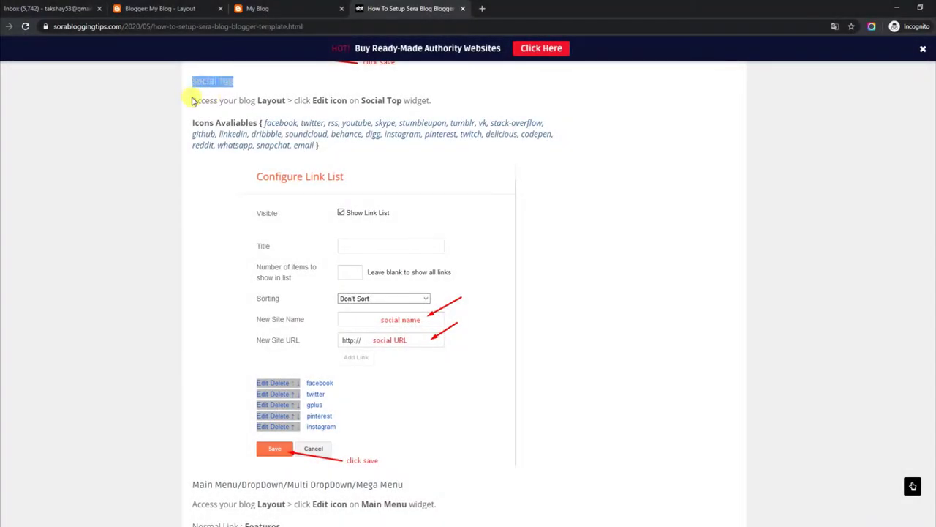
# Read the setup guide's Social Top instructions and available icon names, and compare them with the blog's top bar.
pyautogui.moveTo(193, 100); pyautogui.dragTo(428, 100)
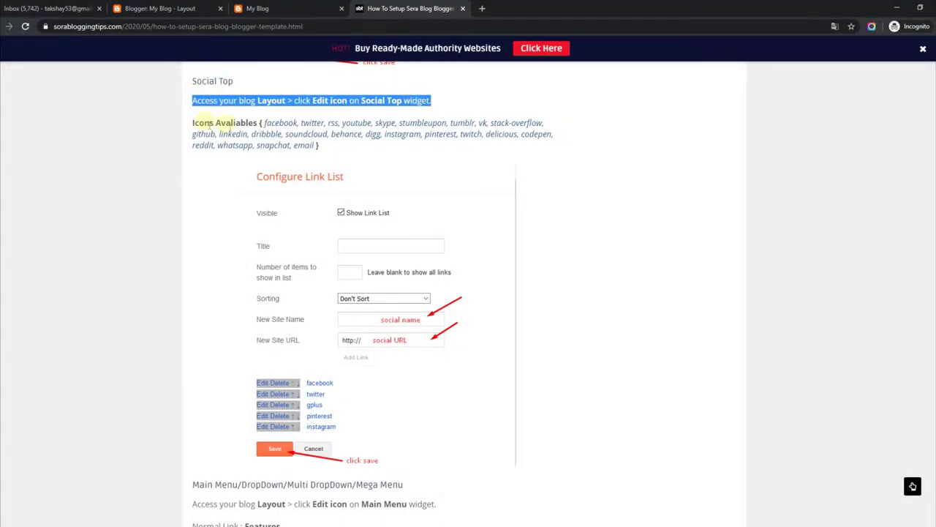
pyautogui.moveTo(190, 121); pyautogui.dragTo(336, 150)
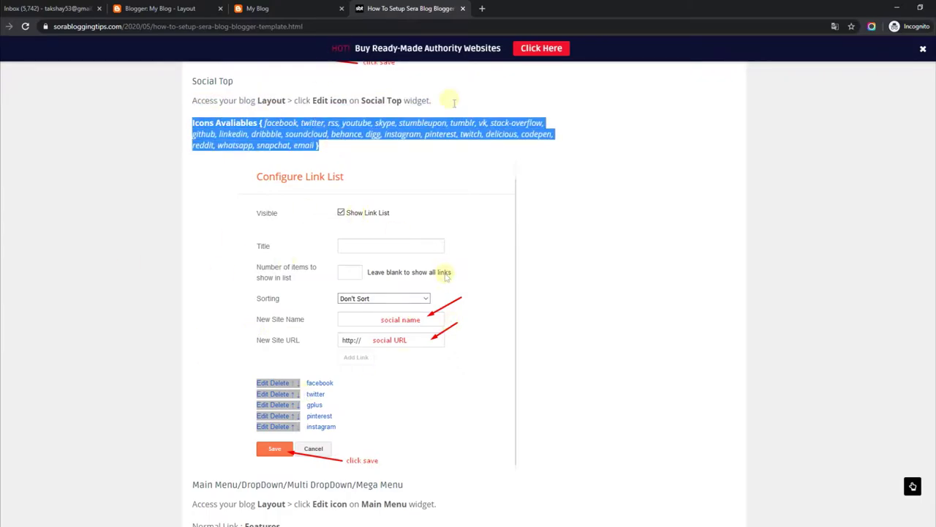
pyautogui.click(338, 5)
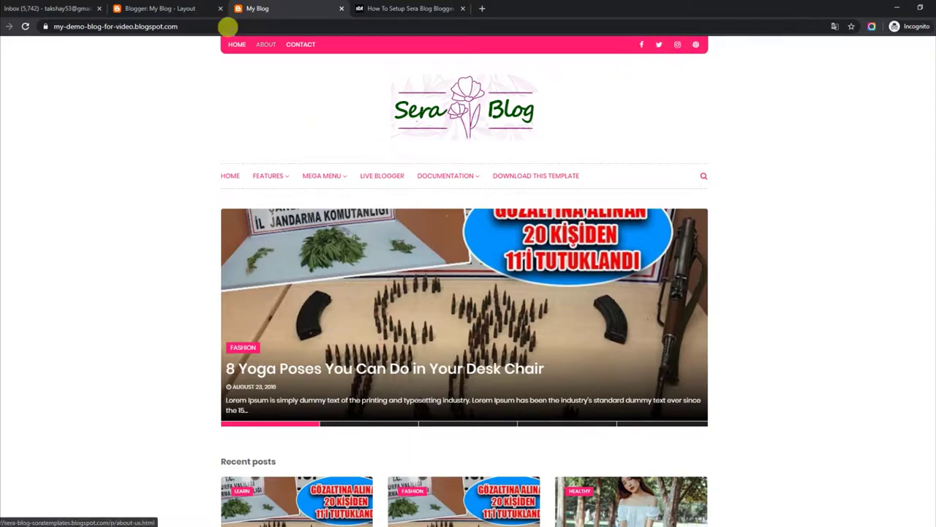
# Open the facebook entry's name and URL for editing in the Social Top widget, and save the widget.
pyautogui.click(176, 8)
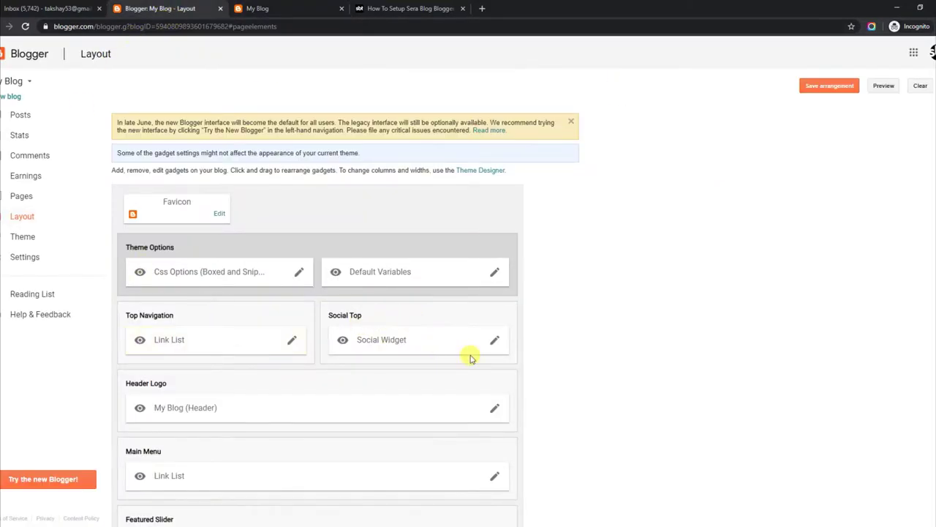
pyautogui.click(494, 339)
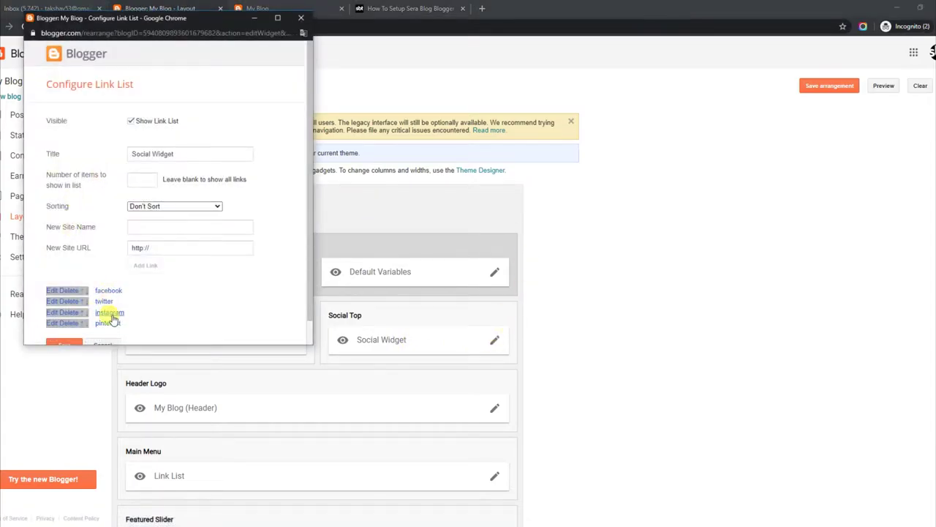
pyautogui.scroll(-1, 307, 255)
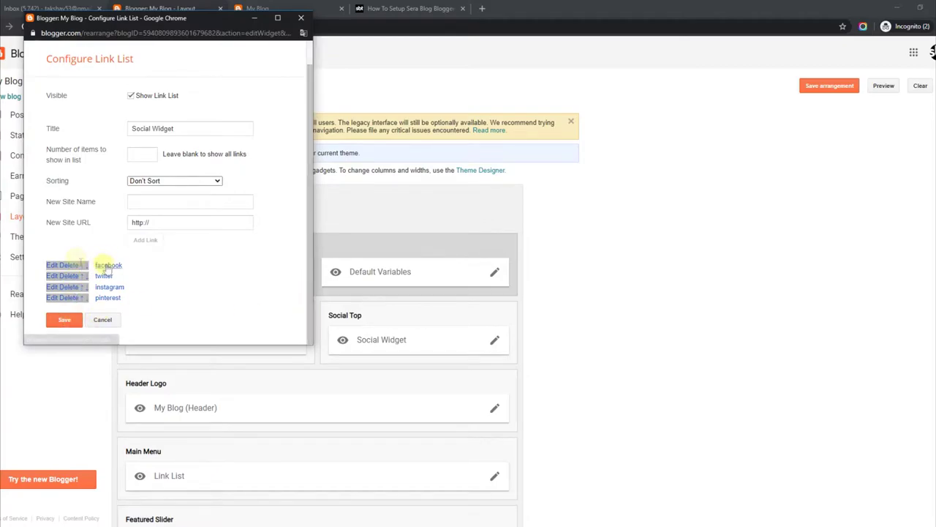
pyautogui.click(51, 266)
pyautogui.moveTo(149, 310); pyautogui.dragTo(257, 313)
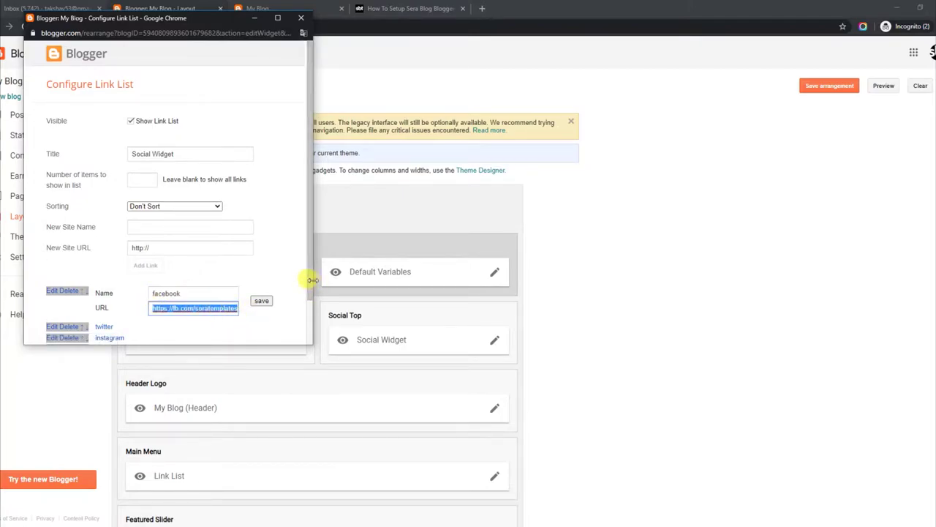
pyautogui.moveTo(310, 278); pyautogui.dragTo(309, 324)
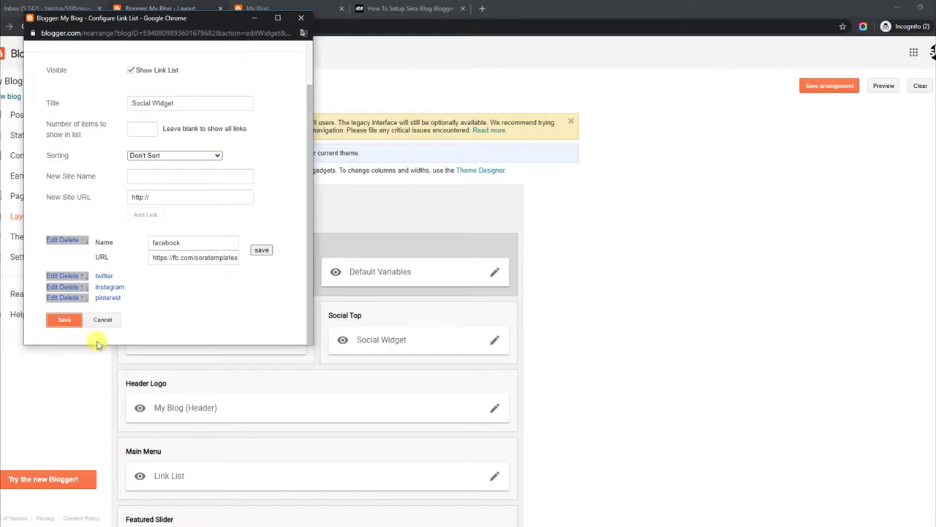
pyautogui.click(64, 320)
pyautogui.click(293, 8)
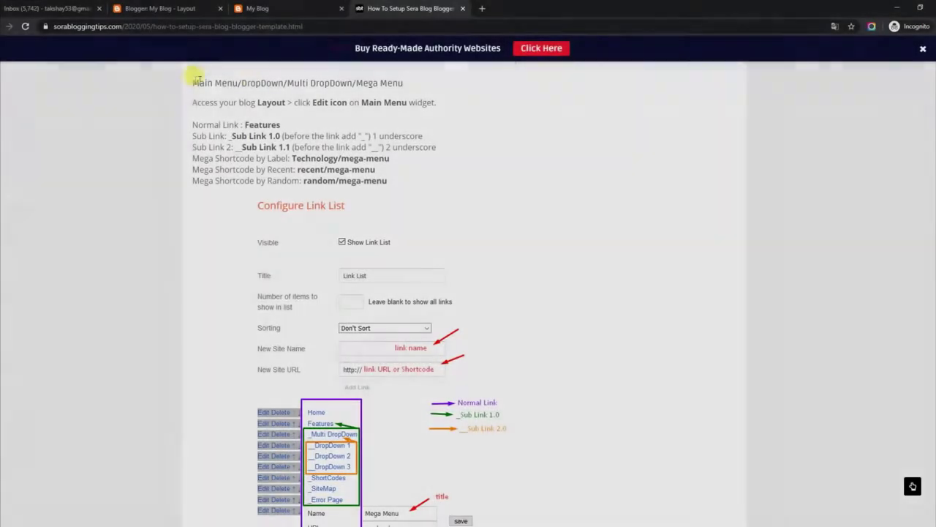
# Read the setup guide's Main Menu instructions on normal links, underscore sub links and the label, recent and random mega menu shortcodes.
pyautogui.moveTo(195, 82); pyautogui.dragTo(388, 80)
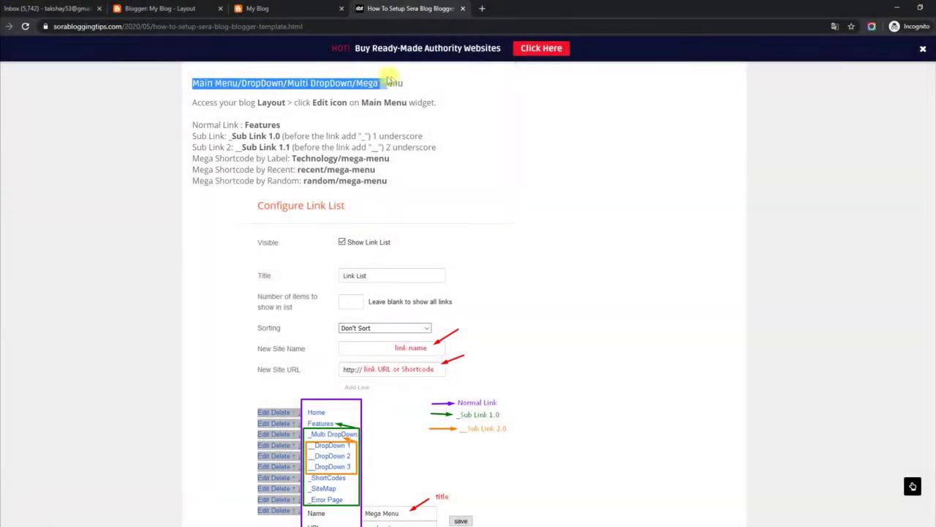
pyautogui.moveTo(189, 104); pyautogui.dragTo(437, 98)
pyautogui.moveTo(192, 125); pyautogui.dragTo(289, 129)
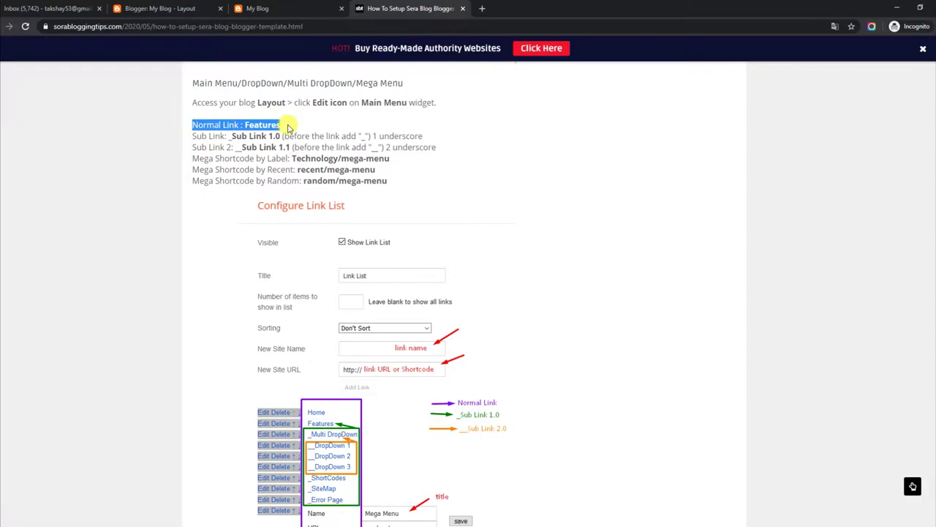
pyautogui.moveTo(192, 136); pyautogui.dragTo(423, 136)
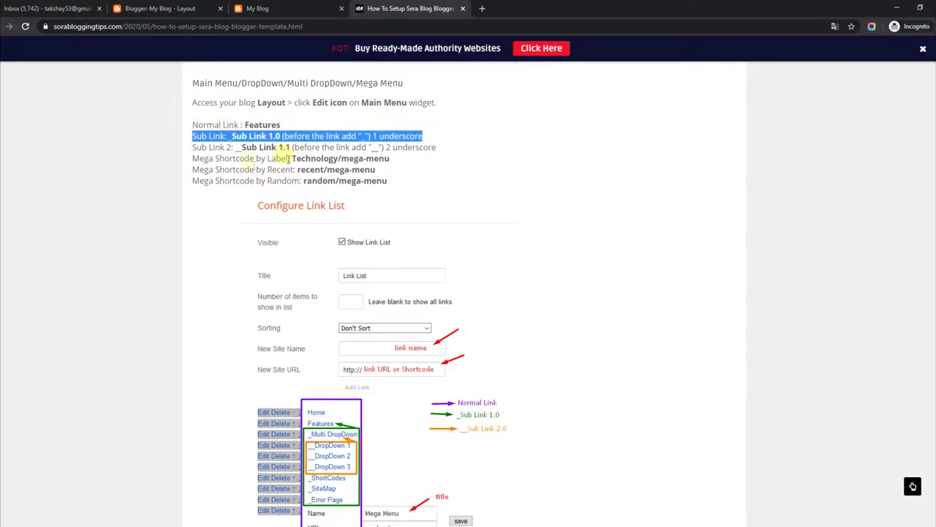
pyautogui.moveTo(192, 147); pyautogui.dragTo(434, 147)
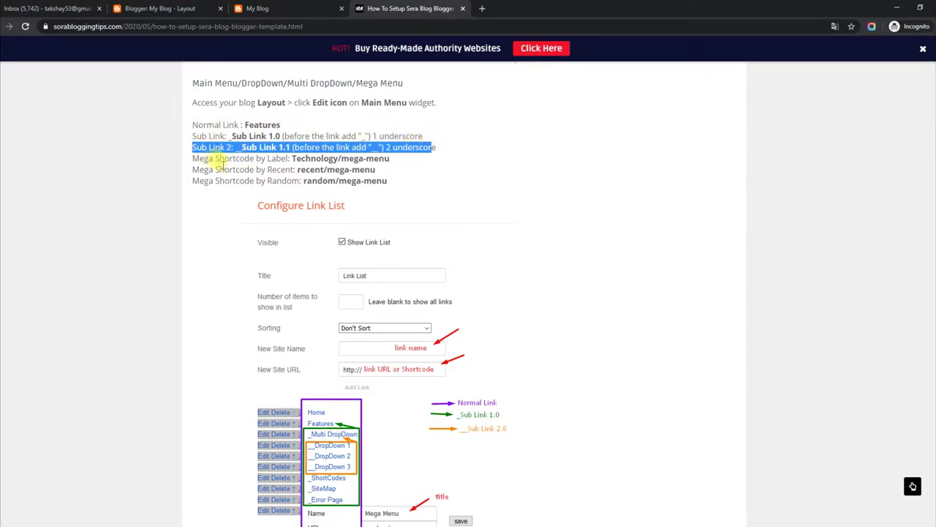
pyautogui.moveTo(194, 158); pyautogui.dragTo(369, 159)
pyautogui.moveTo(192, 169); pyautogui.dragTo(376, 169)
pyautogui.moveTo(192, 181); pyautogui.dragTo(422, 188)
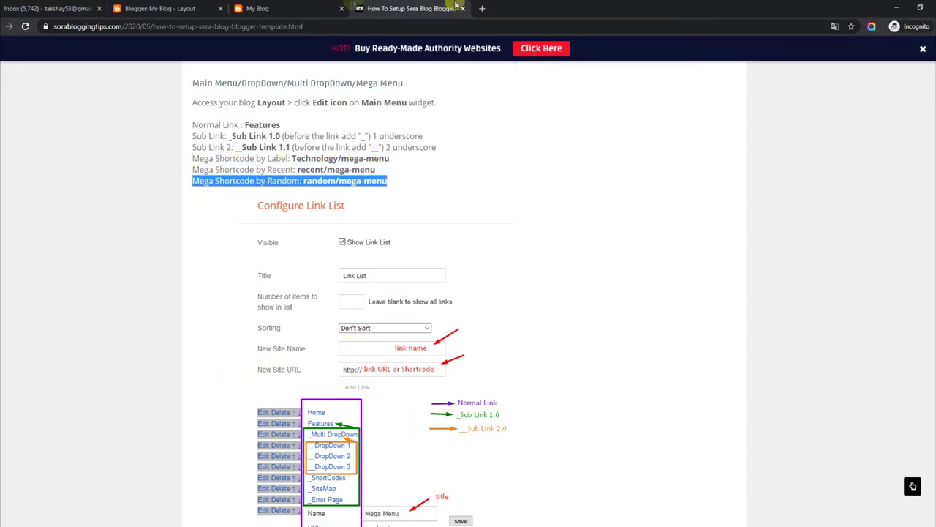
# Check the blog's main menu, including the Features dropdown, its Multi DropDown submenu and the Mega Menu item.
pyautogui.click(297, 8)
pyautogui.moveTo(272, 180)
pyautogui.moveTo(292, 197)
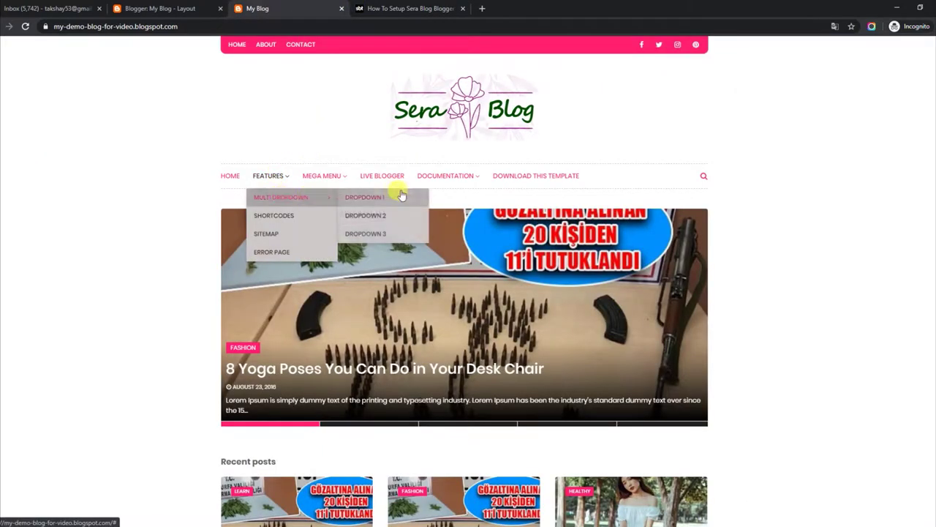
pyautogui.moveTo(342, 178)
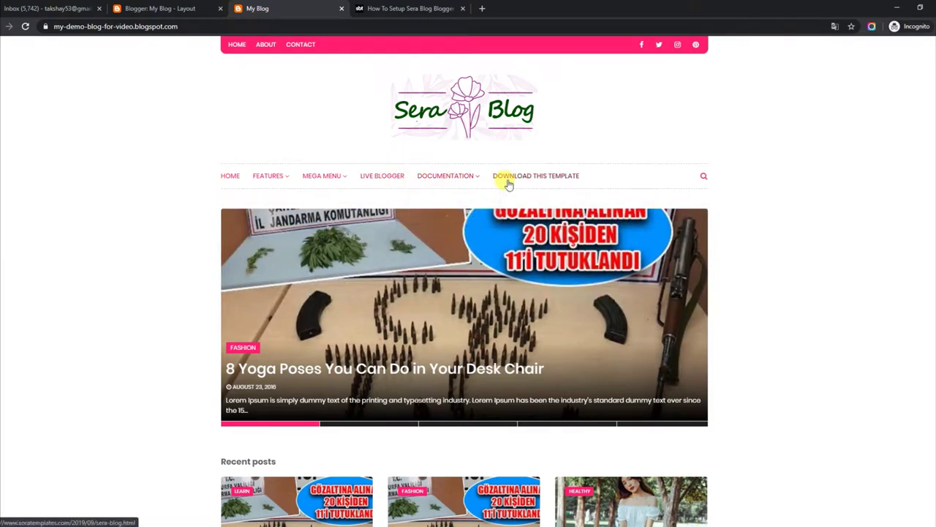
# Open the Main Menu link list in the blog layout and open the __DropDown 1 entry for editing.
pyautogui.click(157, 8)
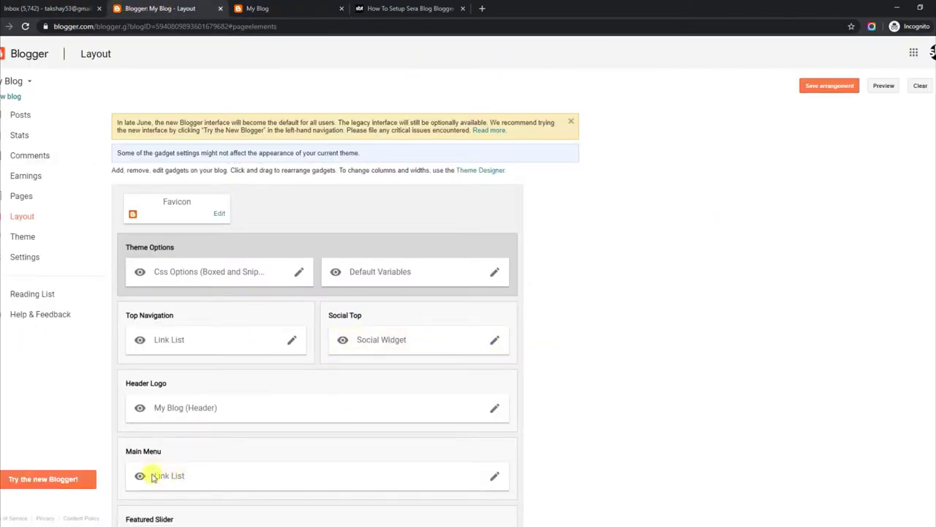
pyautogui.click(495, 476)
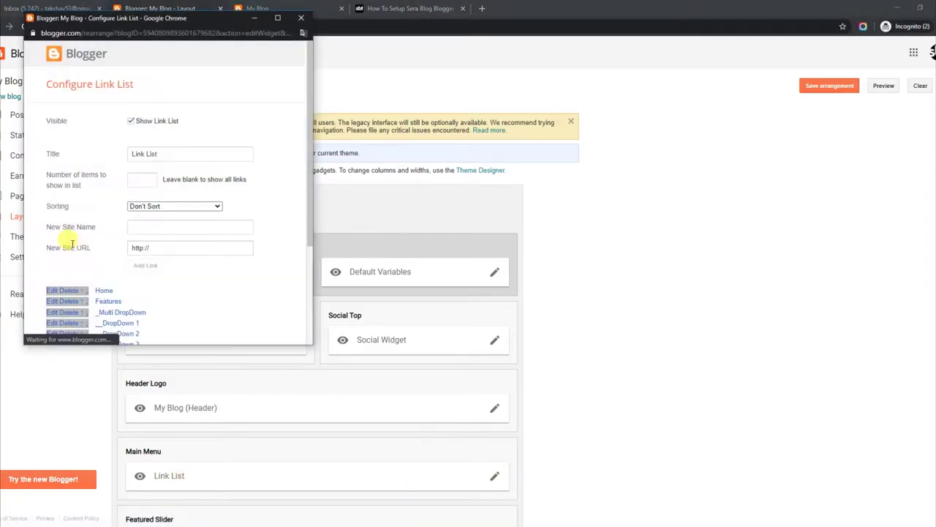
pyautogui.scroll(-3, 310, 249)
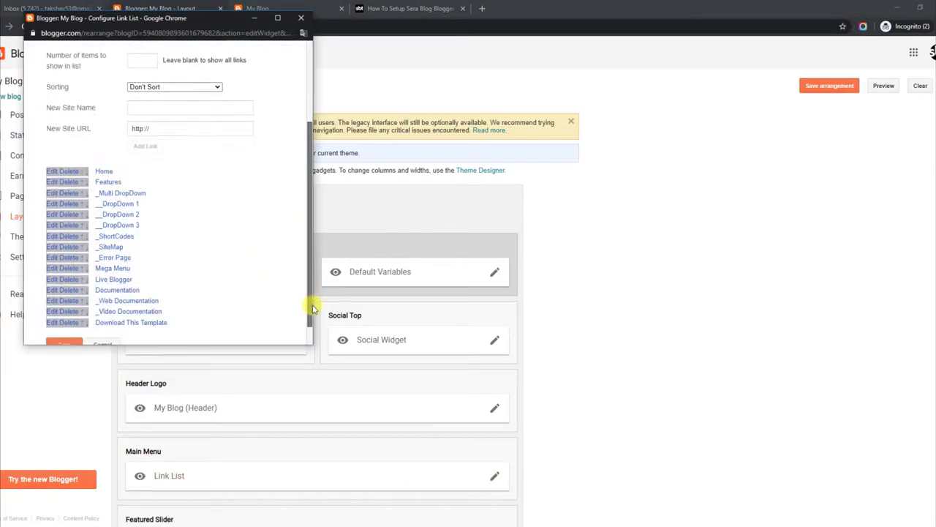
pyautogui.click(48, 200)
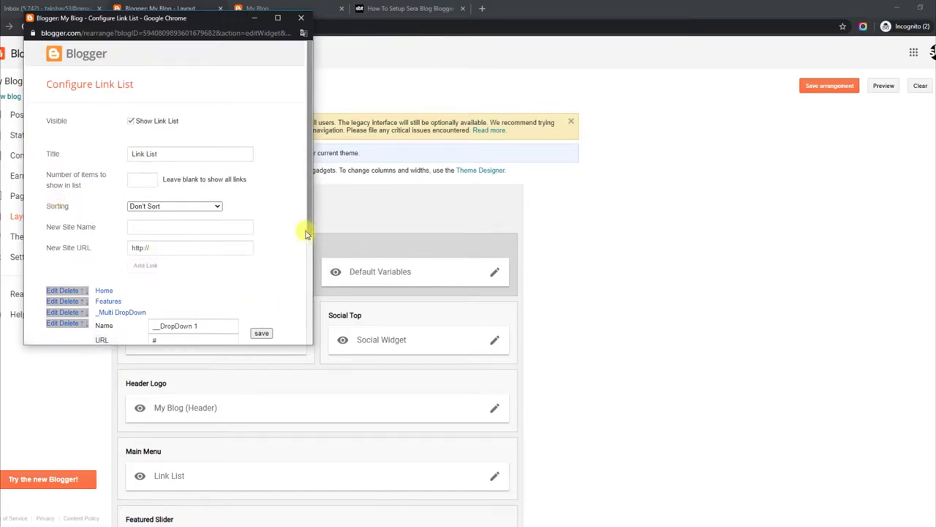
pyautogui.moveTo(307, 232); pyautogui.dragTo(309, 278)
pyautogui.moveTo(160, 232); pyautogui.dragTo(195, 231)
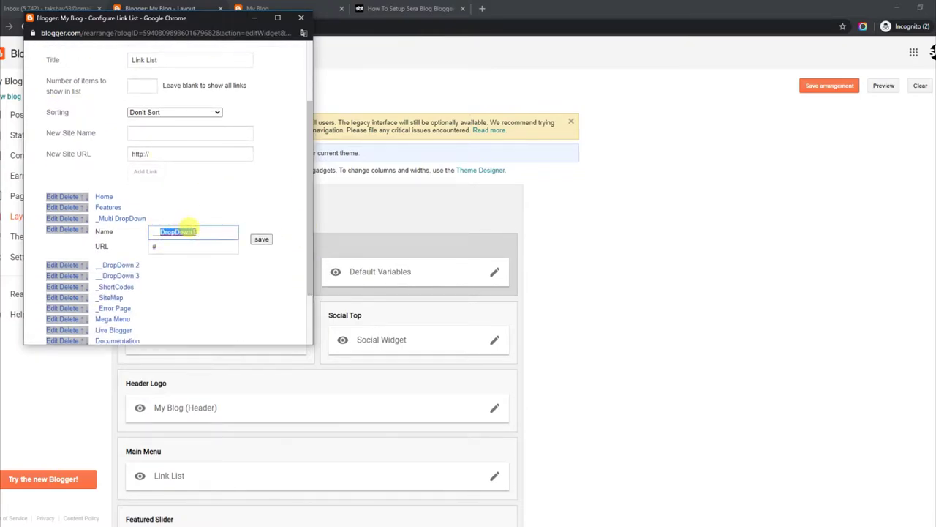
pyautogui.moveTo(307, 211); pyautogui.dragTo(313, 293)
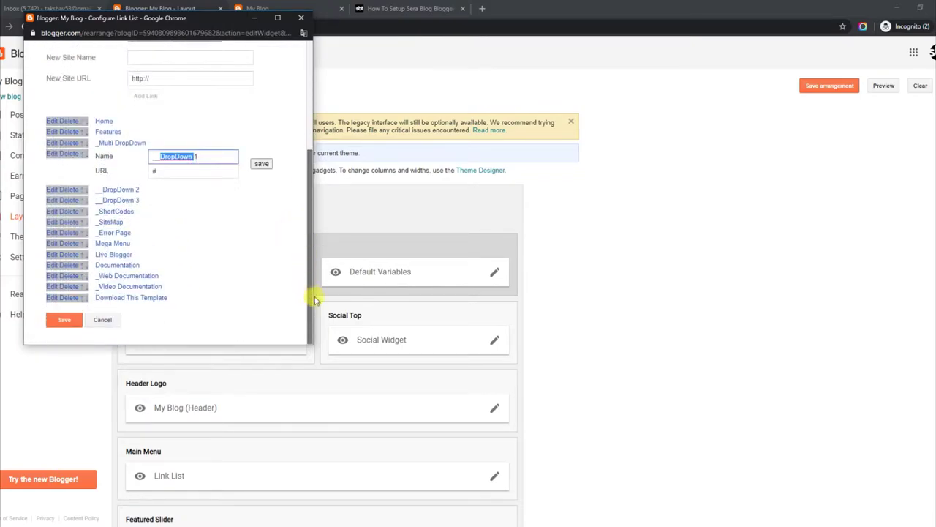
# Open the Mega Menu entry's name and shortcode URL for editing, save the Main Menu link list, and return to the blog.
pyautogui.click(58, 245)
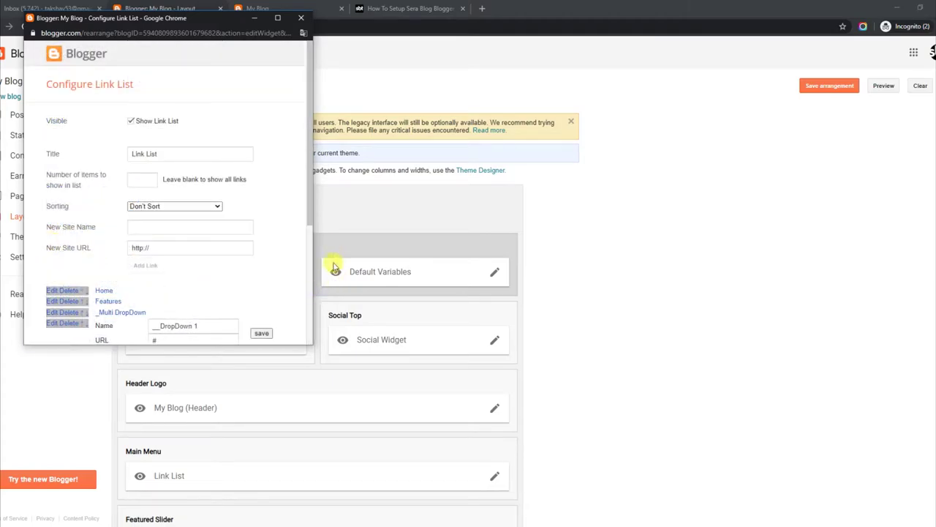
pyautogui.moveTo(305, 209); pyautogui.dragTo(309, 307)
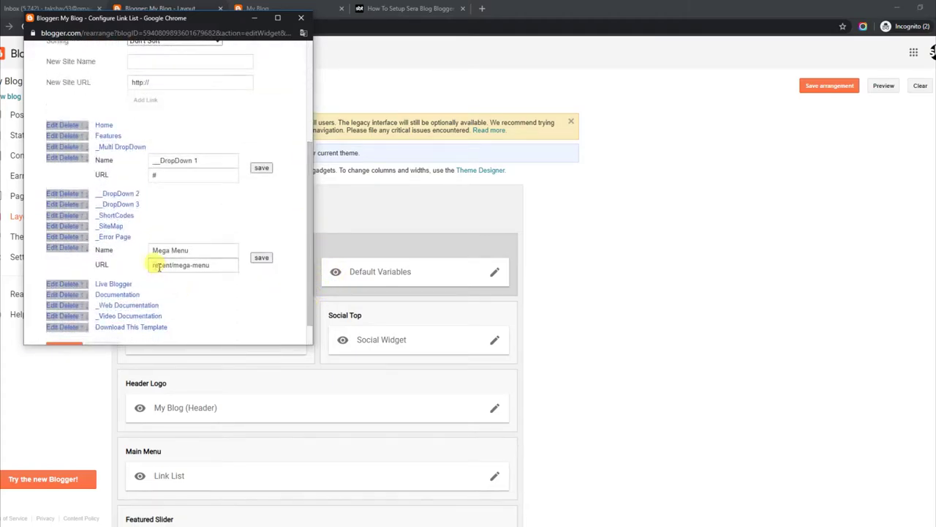
pyautogui.moveTo(153, 265); pyautogui.dragTo(197, 264)
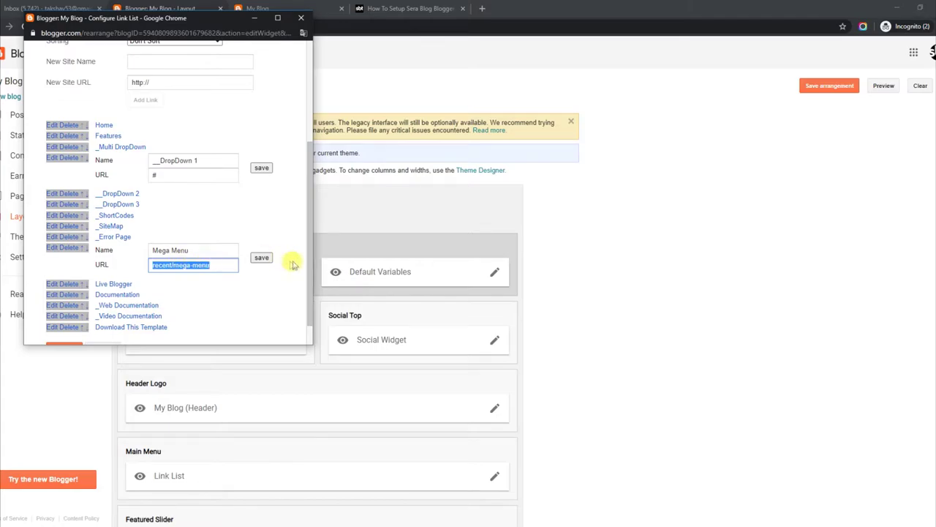
pyautogui.scroll(-1, 309, 251)
pyautogui.click(64, 319)
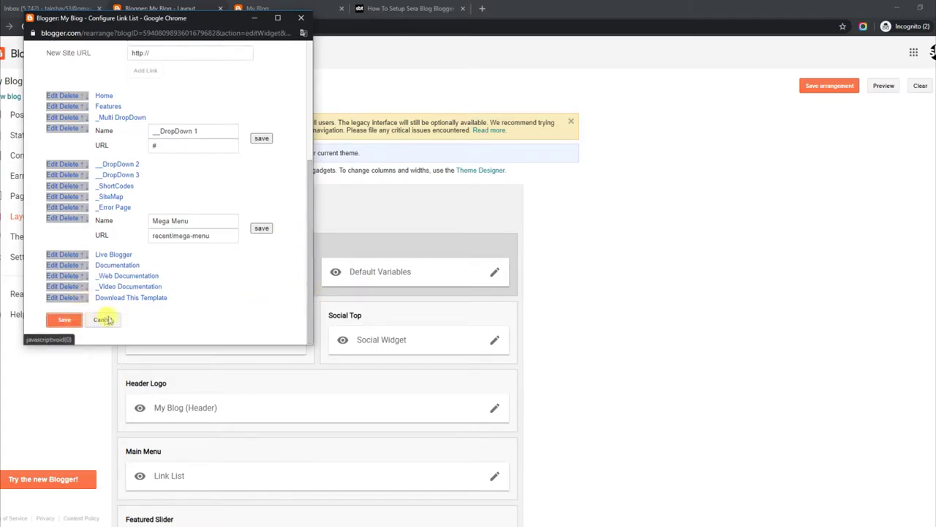
pyautogui.click(265, 9)
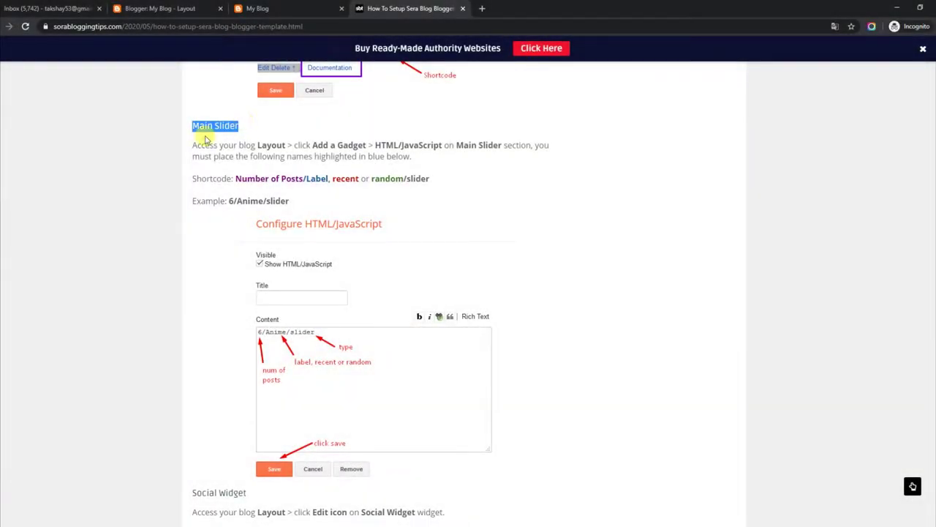
# Read the setup guide's Main Slider instructions, shortcode format and example, and compare them with the blog's featured slider.
pyautogui.moveTo(195, 141); pyautogui.dragTo(429, 160)
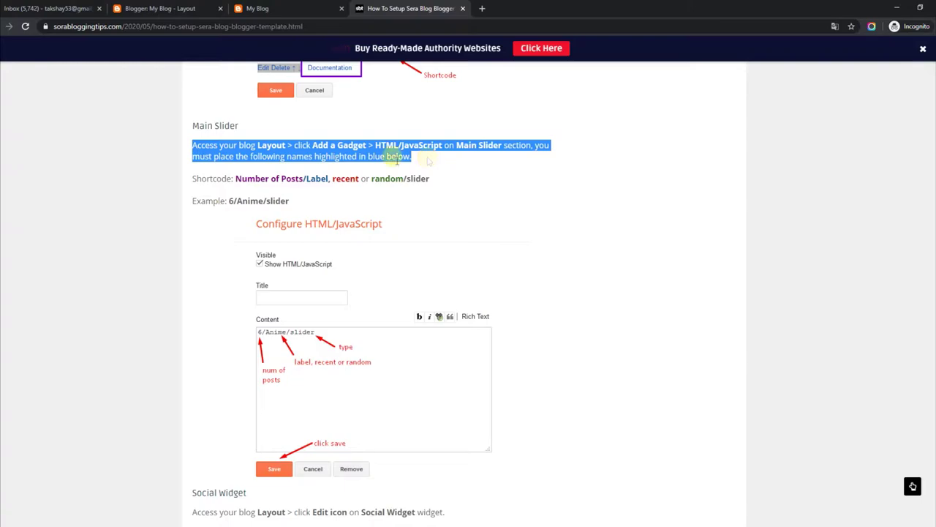
pyautogui.moveTo(194, 178); pyautogui.dragTo(432, 178)
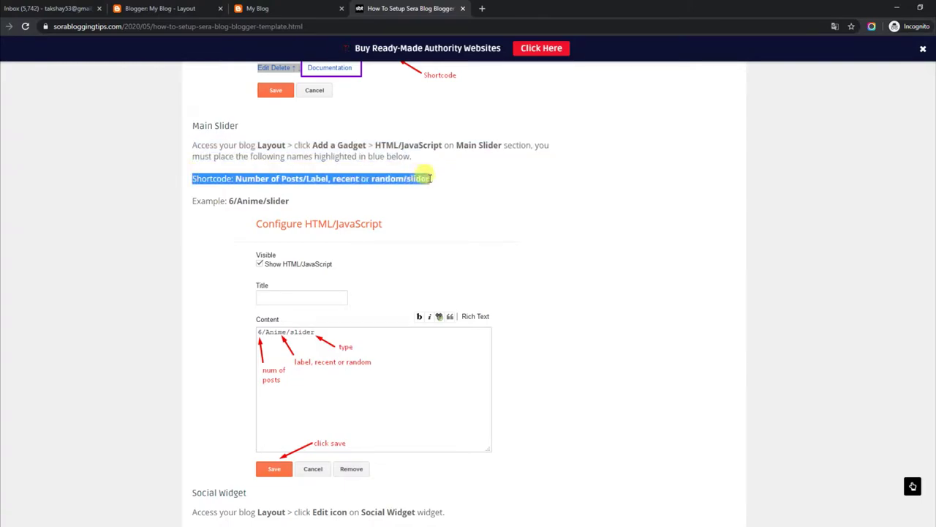
pyautogui.moveTo(194, 203); pyautogui.dragTo(311, 206)
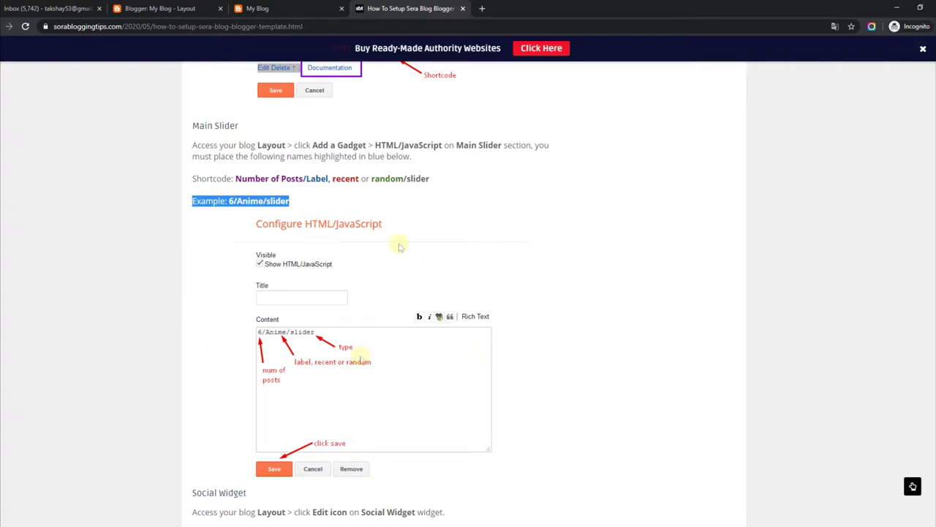
pyautogui.click(269, 7)
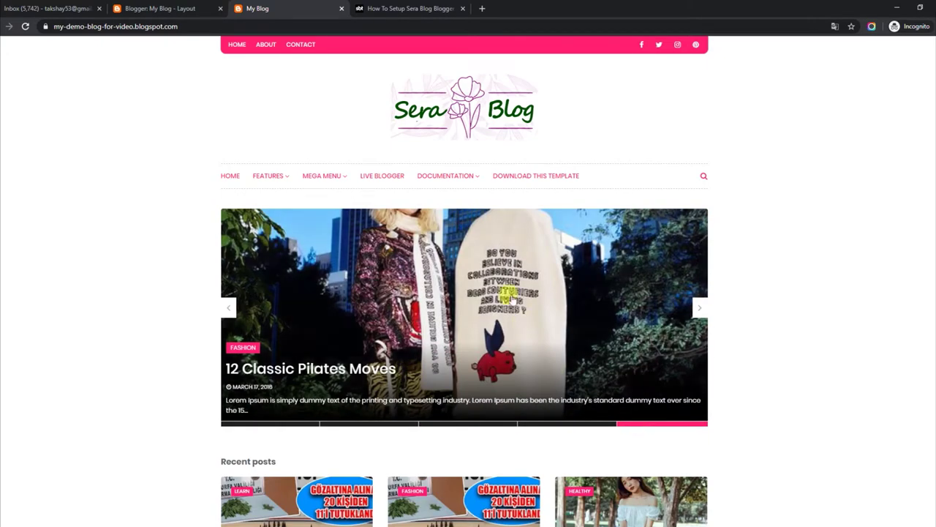
# Set the Featured Slider widget's content to 5/random/slider, save it, and reload the blog.
pyautogui.click(165, 8)
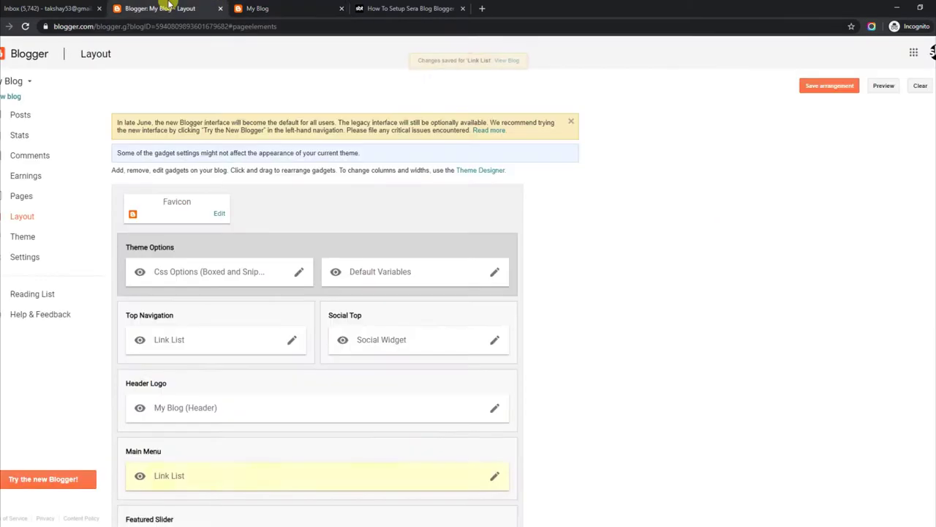
pyautogui.scroll(-3, 491, 339)
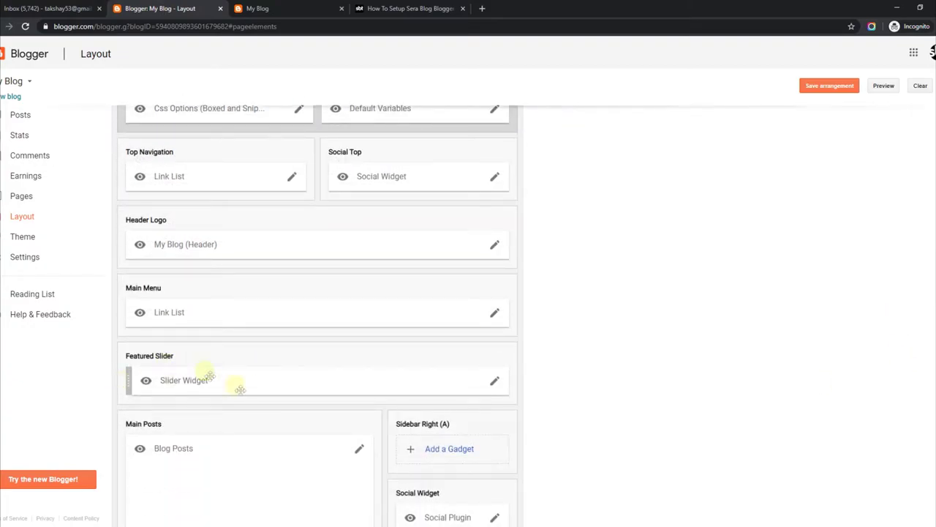
pyautogui.click(495, 381)
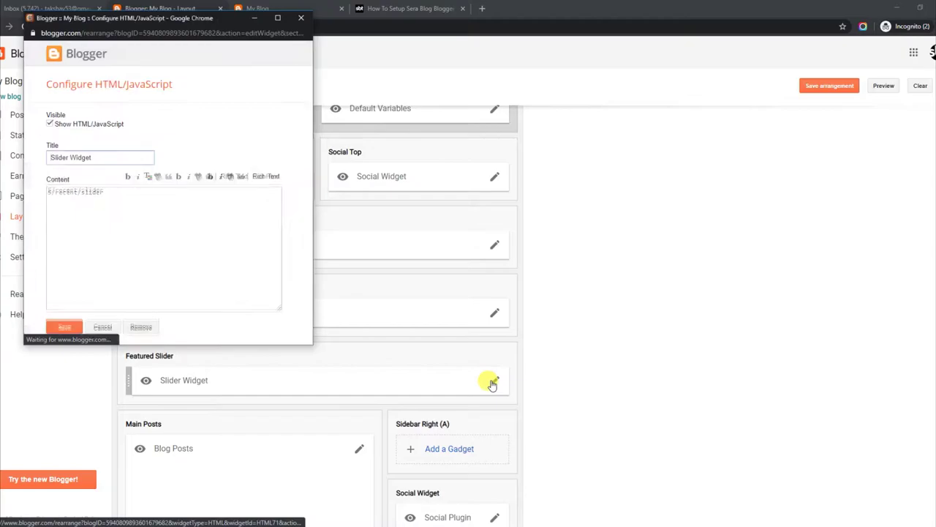
pyautogui.click(76, 191)
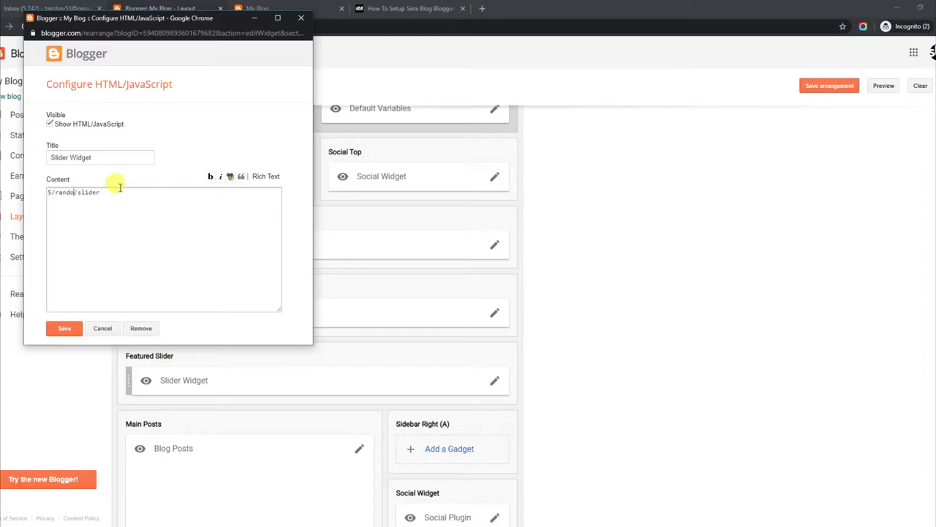
pyautogui.click(58, 325)
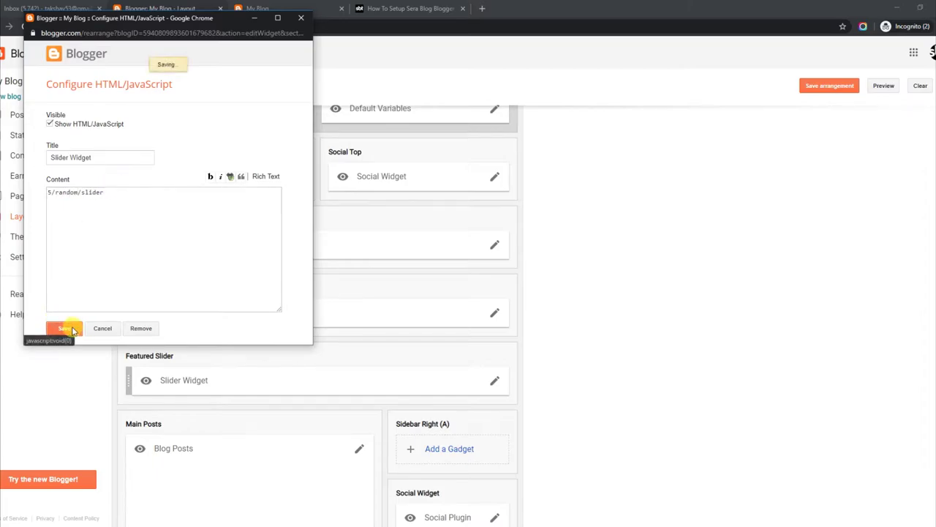
pyautogui.click(252, 8)
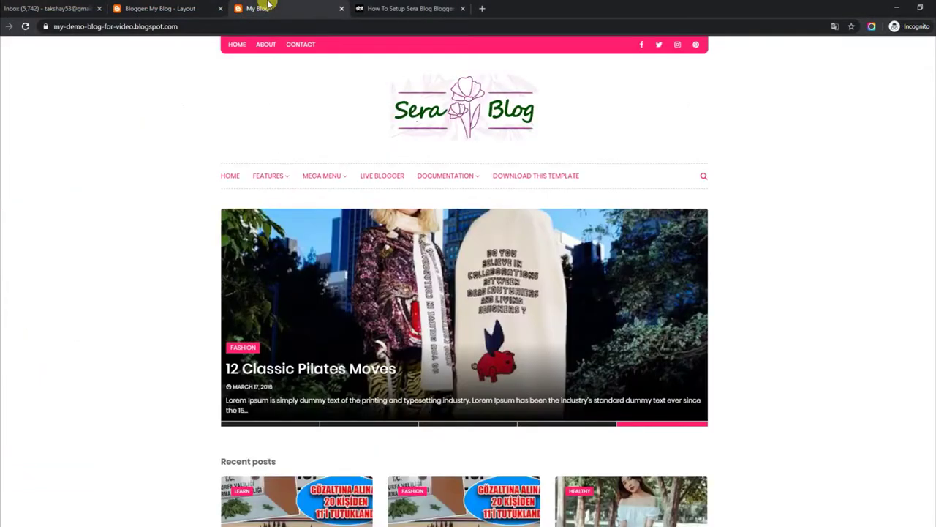
pyautogui.click(25, 26)
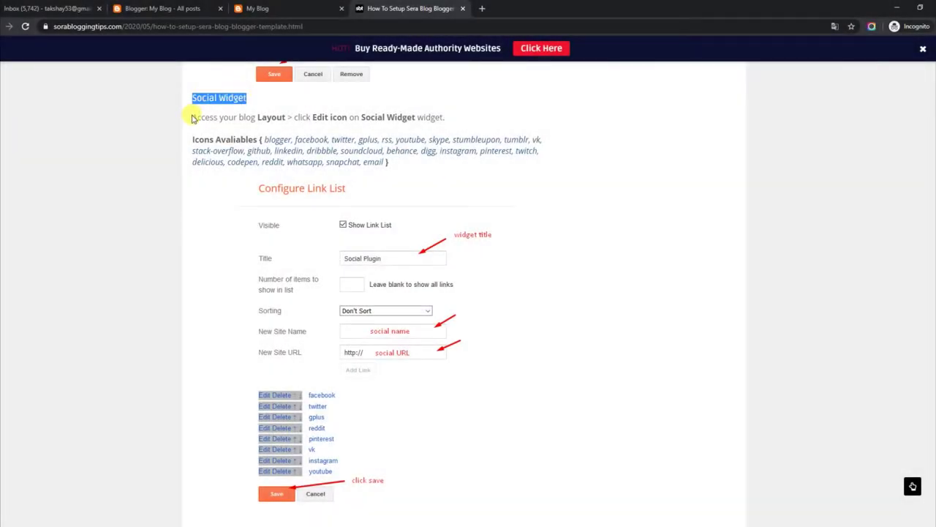
# Read the setup guide's Social Widget instructions and list of available icons.
pyautogui.moveTo(192, 118); pyautogui.dragTo(419, 120)
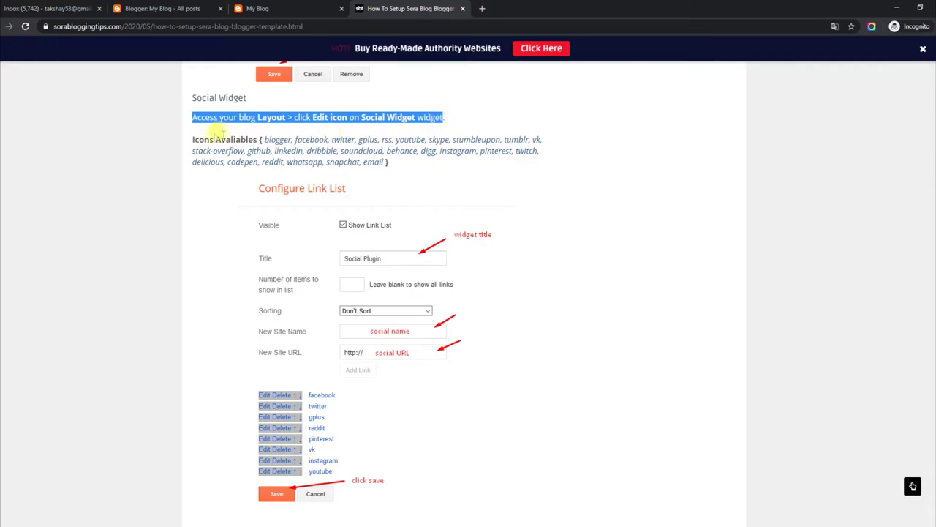
pyautogui.moveTo(190, 141); pyautogui.dragTo(318, 145)
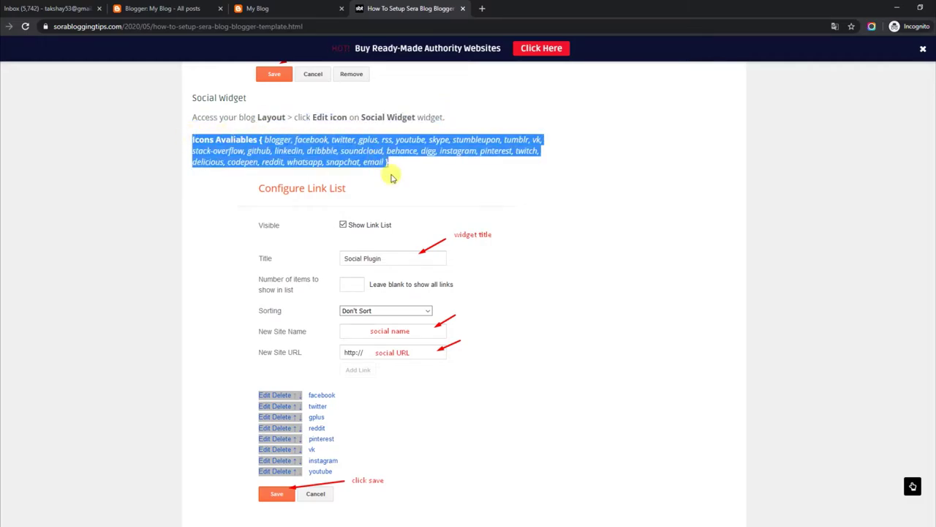
pyautogui.rightClick(126, 500)
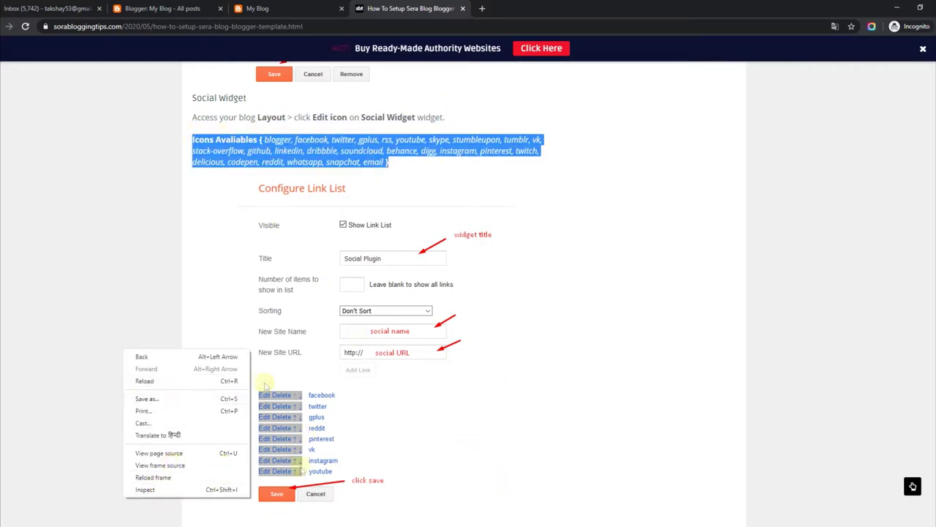
pyautogui.click(543, 483)
# Open the blog post "8 Yoga Poses You Can Do in Your Desk Chair" and examine the Social Plugin icons in its sidebar.
pyautogui.click(296, 11)
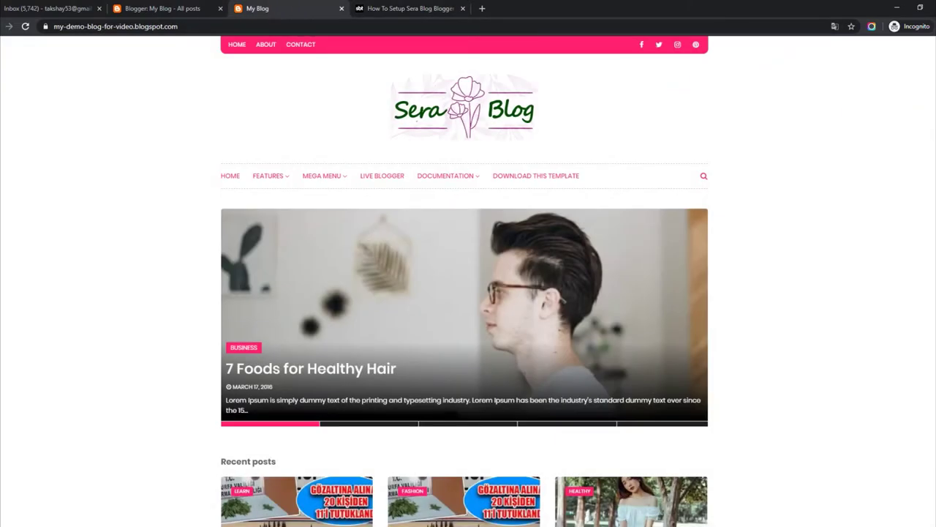
pyautogui.scroll(-4, 713, 140)
pyautogui.click(308, 196)
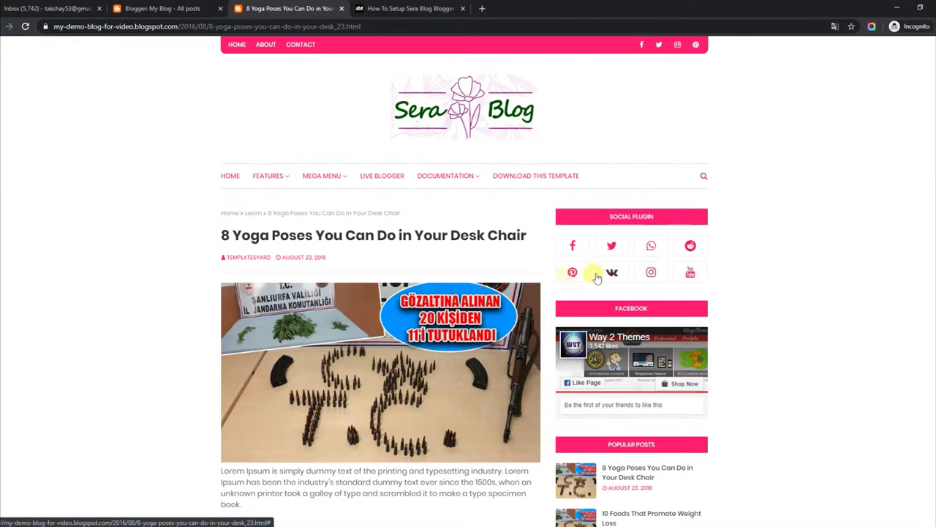
# Delete the facebook link from the Social Plugin widget in the blog's layout, save it, and reload the post to check its icons.
pyautogui.click(183, 8)
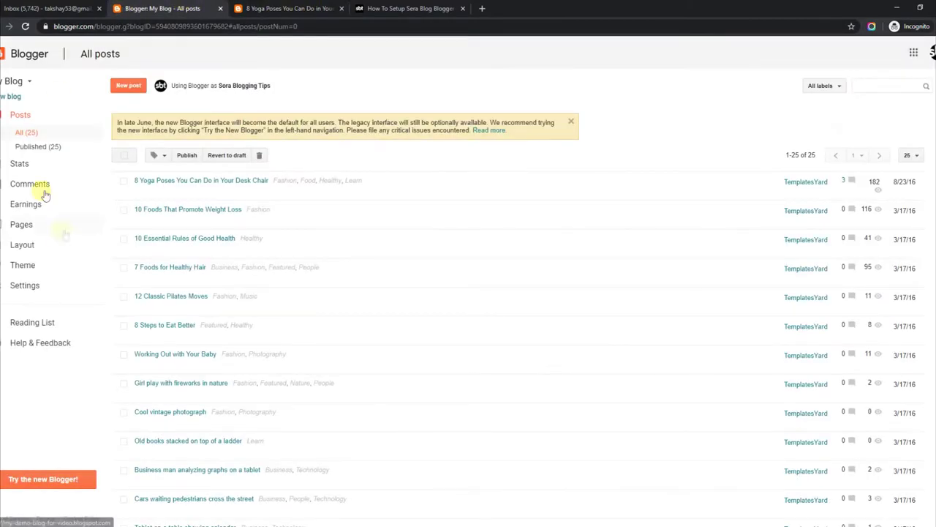
pyautogui.click(22, 246)
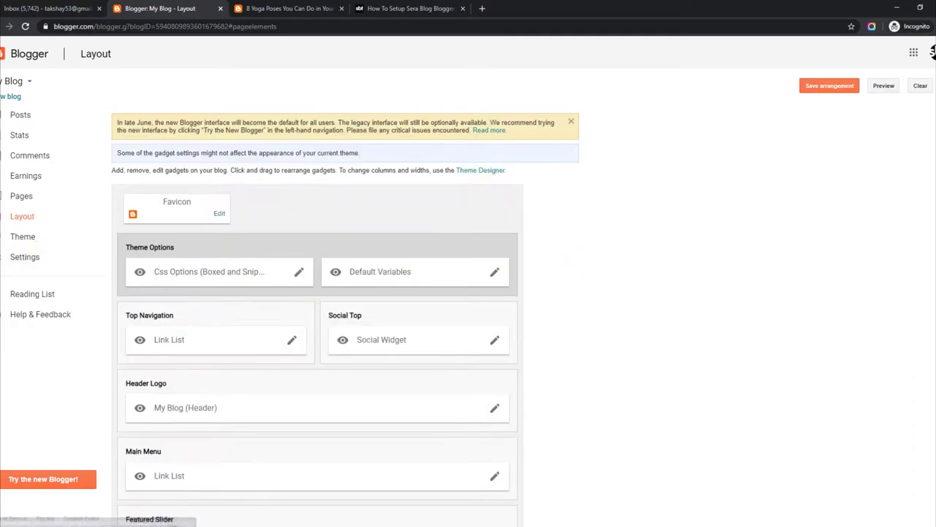
pyautogui.scroll(-4, 732, 308)
pyautogui.scroll(-2, 933, 329)
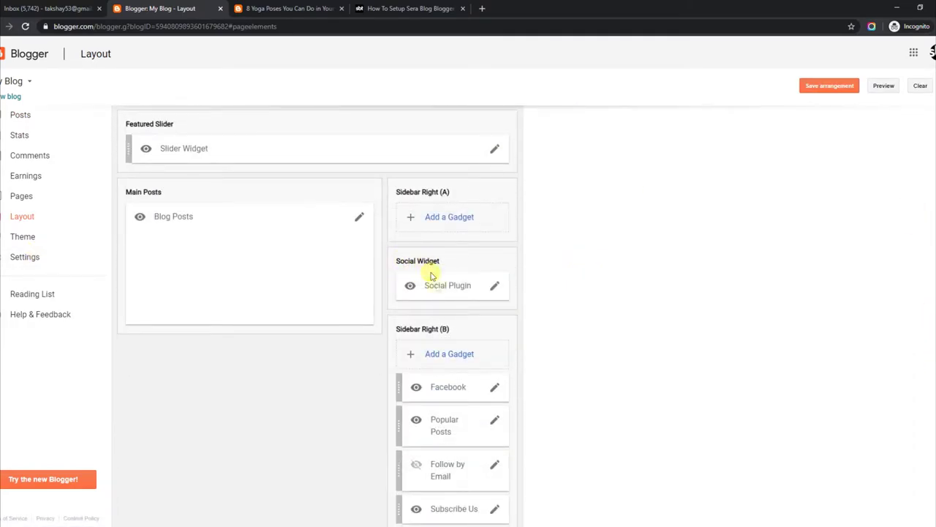
pyautogui.click(495, 286)
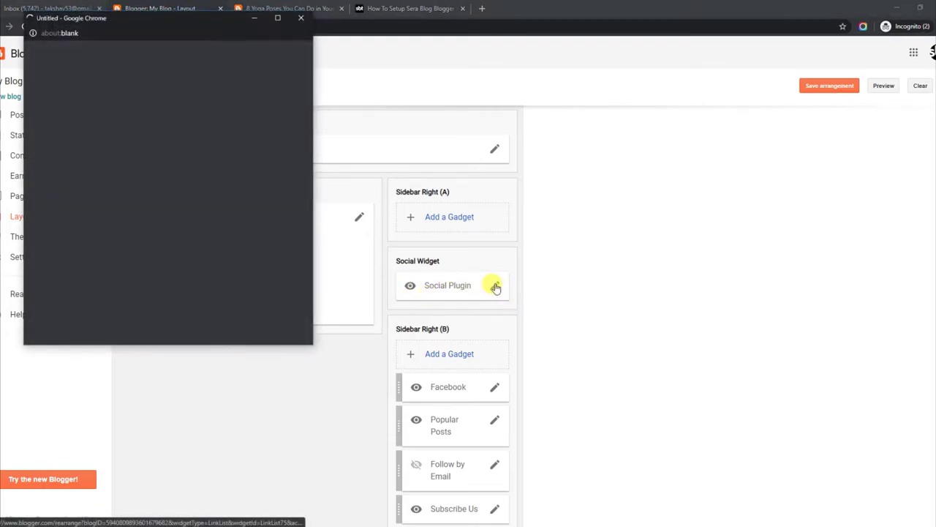
pyautogui.scroll(-1, 215, 254)
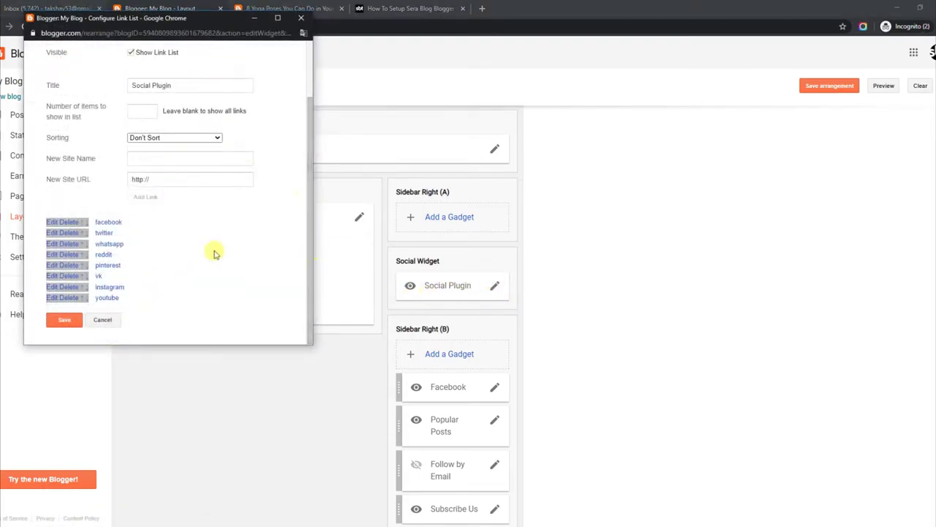
pyautogui.click(69, 222)
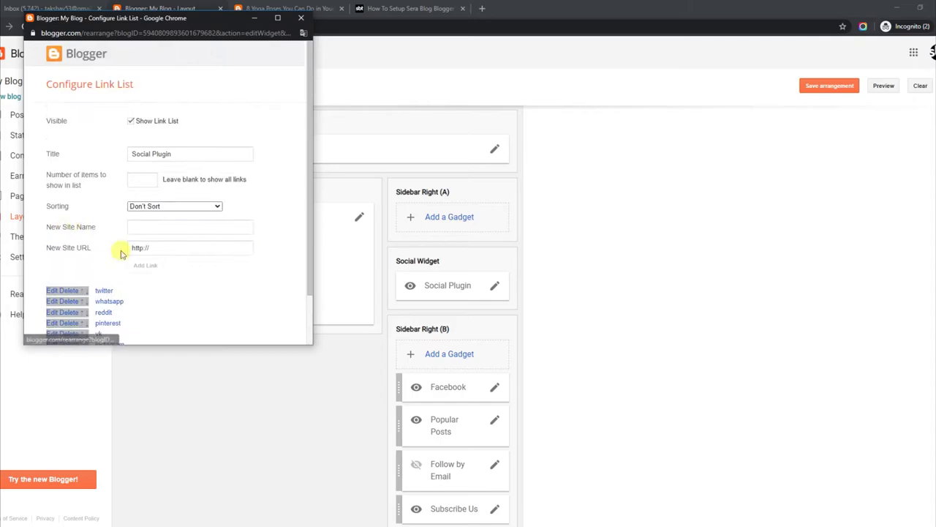
pyautogui.scroll(-2, 307, 298)
pyautogui.click(71, 320)
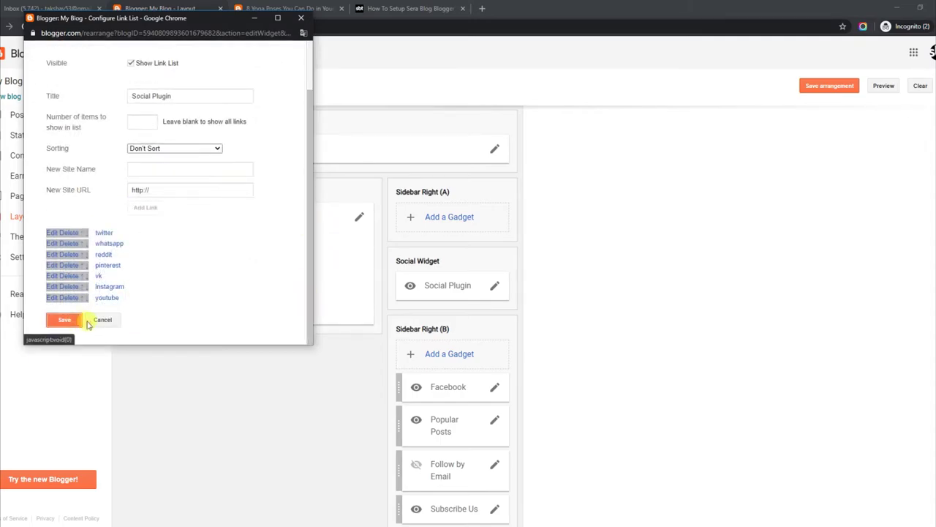
pyautogui.click(280, 8)
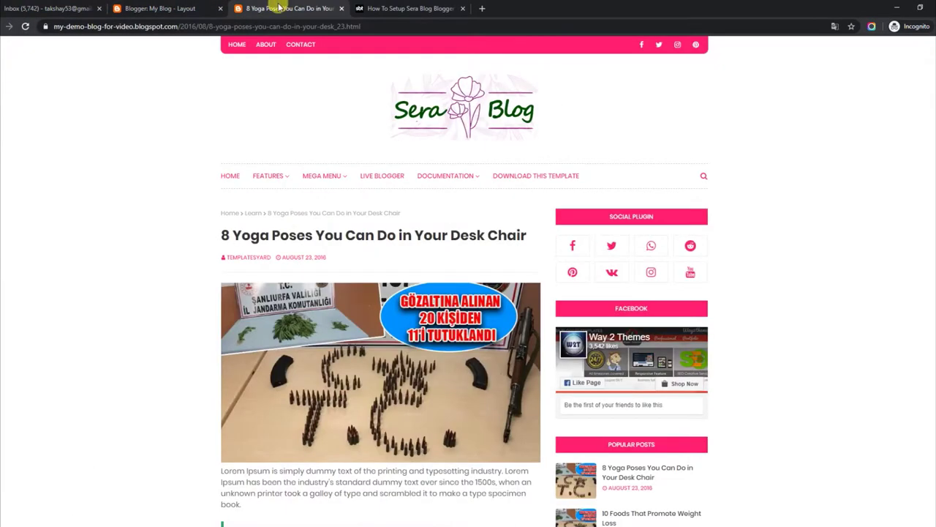
pyautogui.click(25, 27)
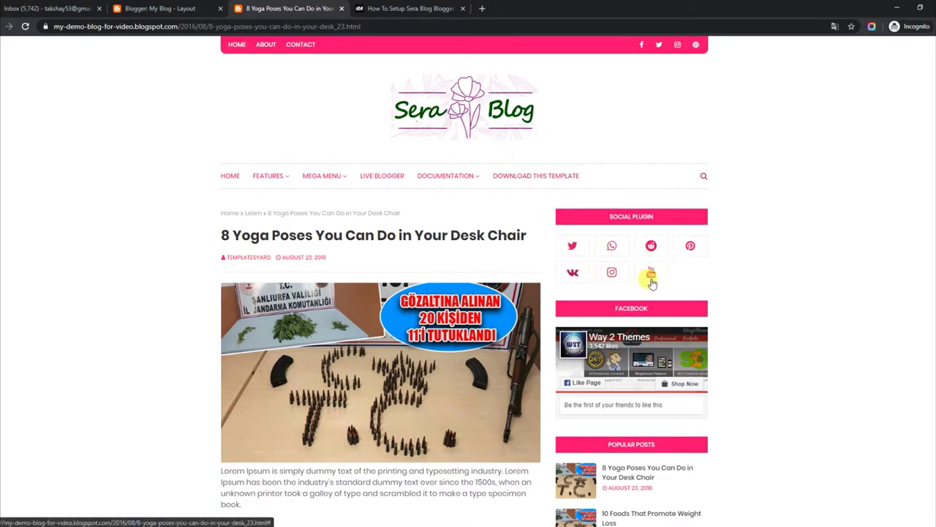
# Add a facebook link back to the Social Plugin widget, save it, and reload the blog post.
pyautogui.click(185, 6)
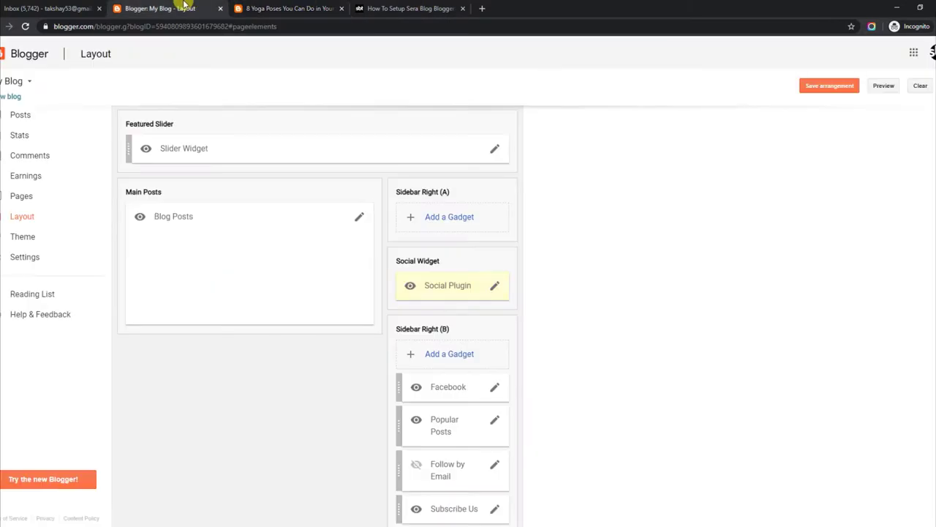
pyautogui.click(494, 286)
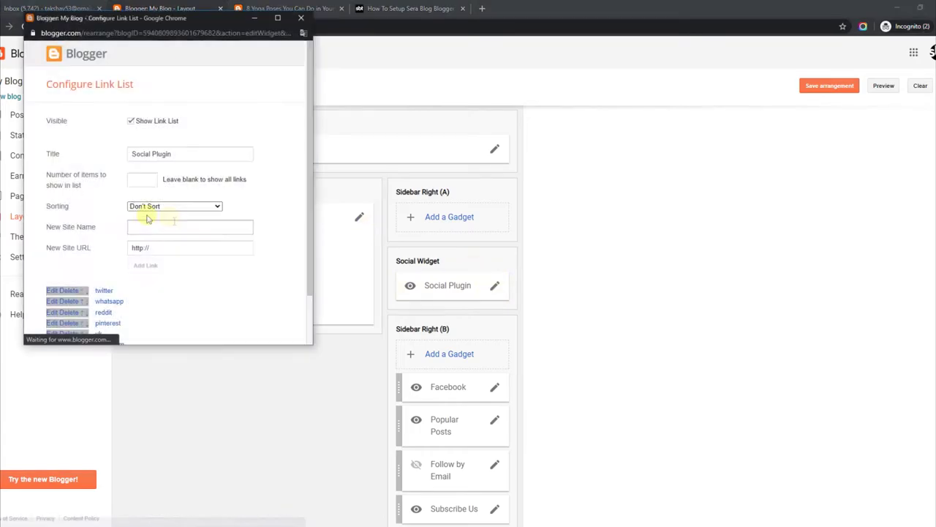
pyautogui.click(162, 226)
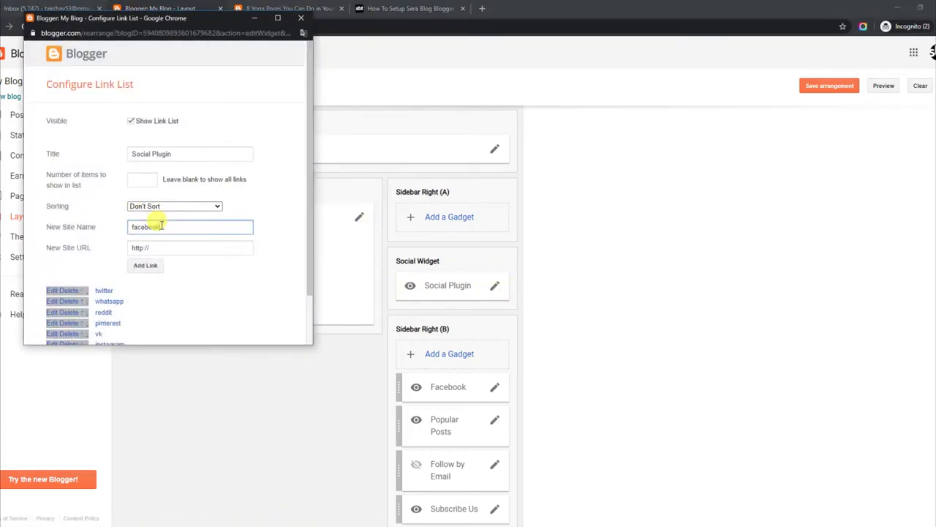
pyautogui.write('facebook')
pyautogui.click(149, 275)
pyautogui.scroll(-2, 300, 245)
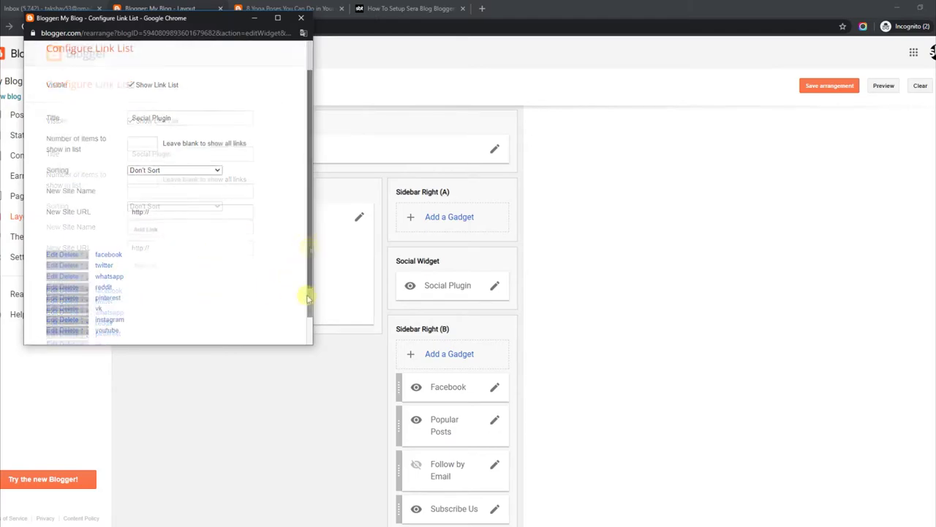
pyautogui.click(67, 322)
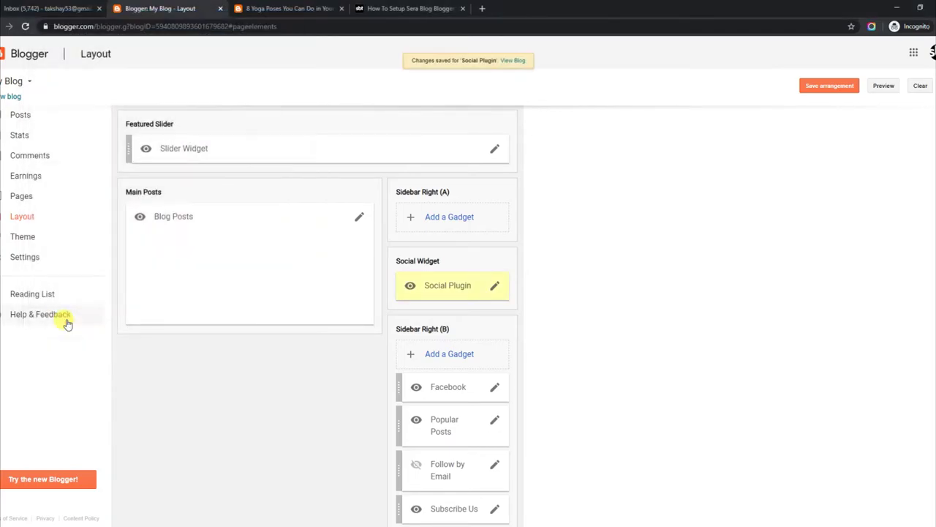
pyautogui.click(65, 316)
pyautogui.click(292, 6)
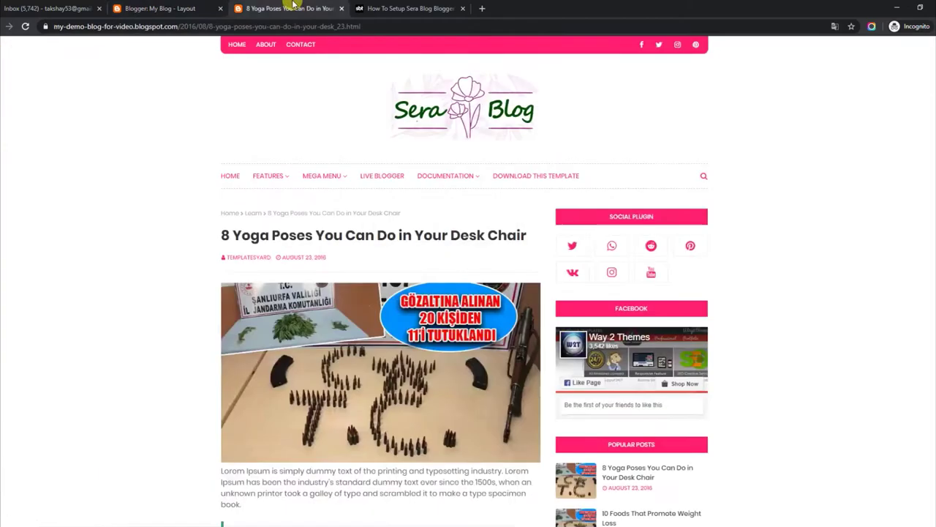
pyautogui.click(25, 27)
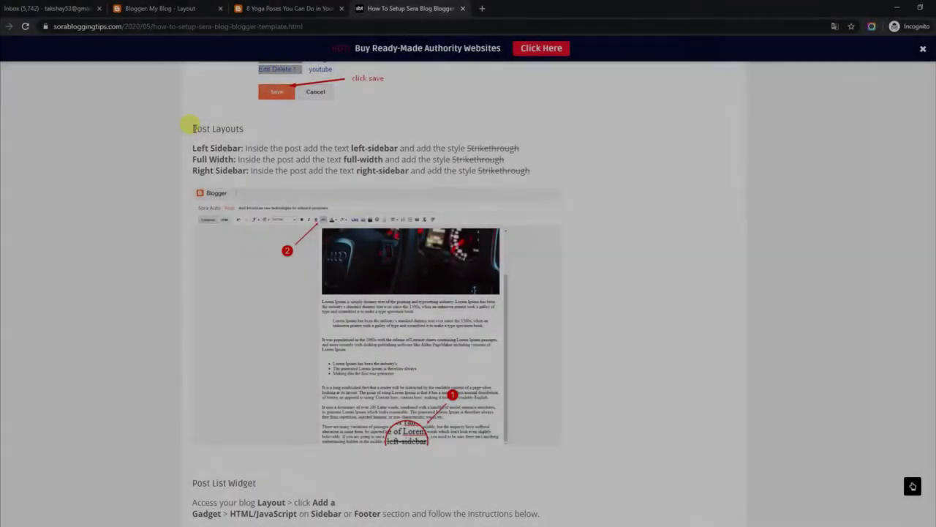
# Read the setup guide's Post Layouts instructions for the three sidebar options and copy the text "Left Sidebar".
pyautogui.moveTo(192, 129); pyautogui.dragTo(249, 131)
pyautogui.moveTo(193, 148); pyautogui.dragTo(529, 152)
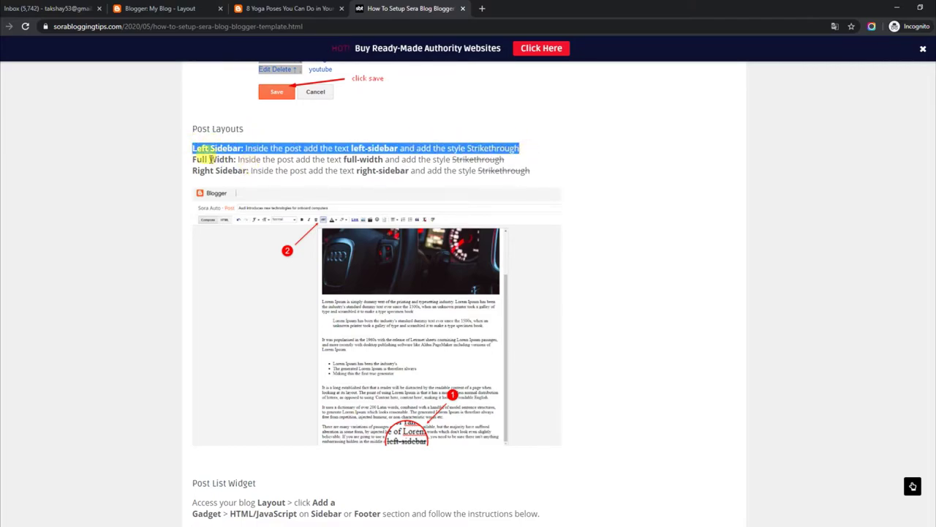
pyautogui.moveTo(194, 158); pyautogui.dragTo(513, 167)
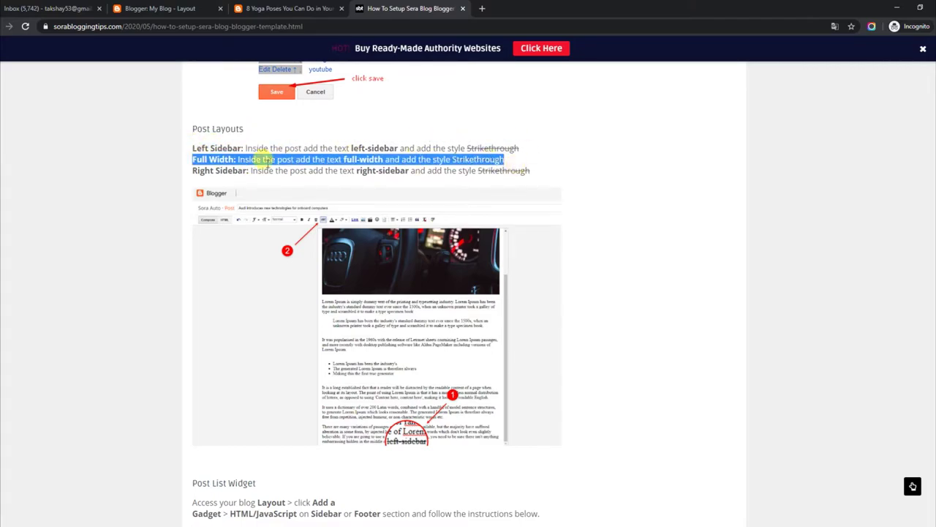
pyautogui.moveTo(193, 173); pyautogui.dragTo(553, 180)
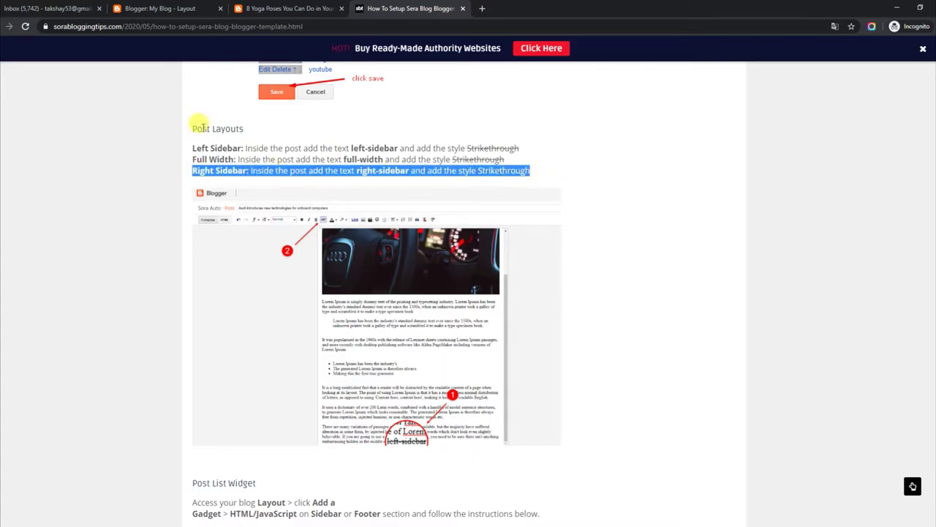
pyautogui.moveTo(192, 147); pyautogui.dragTo(229, 147)
pyautogui.rightClick(242, 147)
pyautogui.click(252, 156)
# Insert "Left Sidebar" with strikethrough at the end of the post "8 Yoga Poses You Can Do in Your Desk Chair", update it, and view it.
pyautogui.click(264, 8)
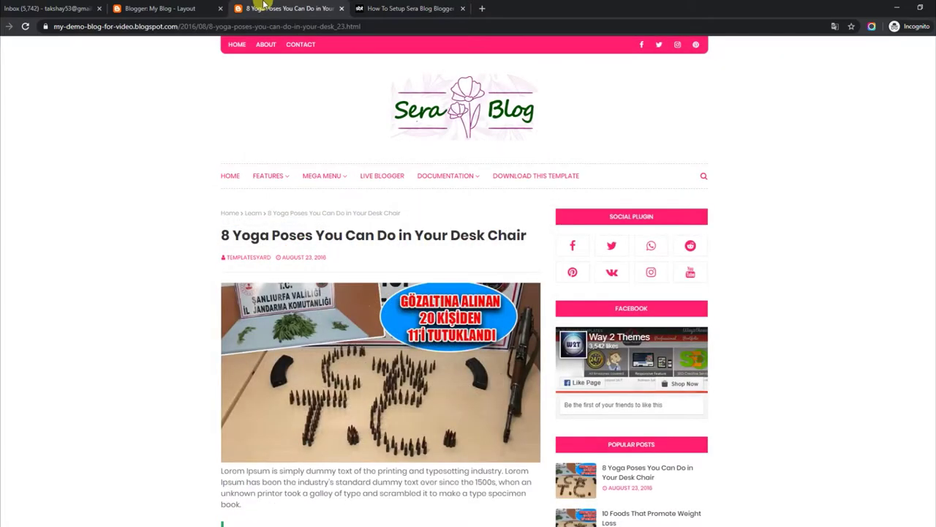
pyautogui.click(211, 8)
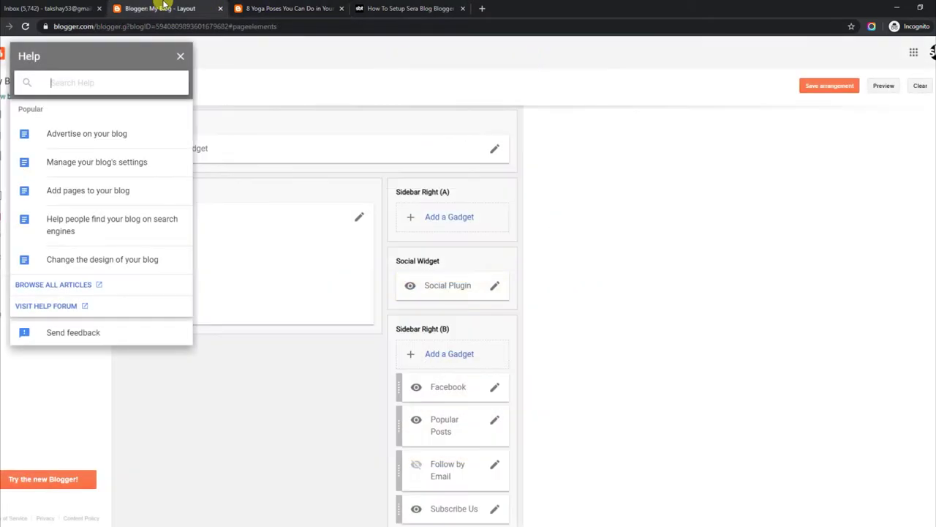
pyautogui.click(180, 57)
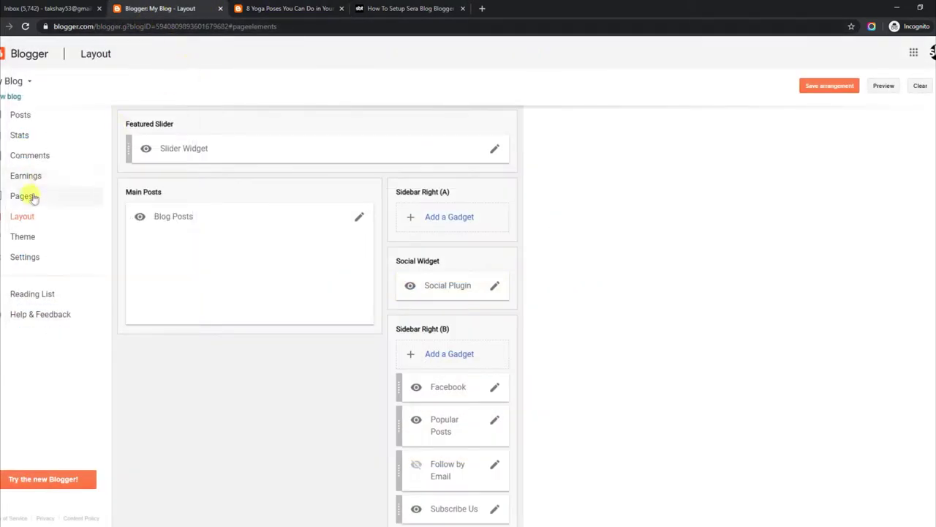
pyautogui.click(31, 118)
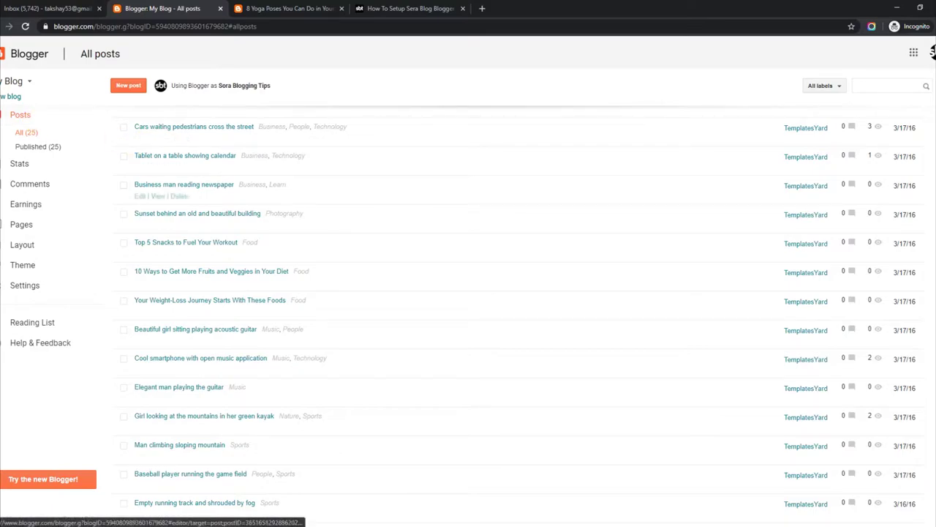
pyautogui.click(139, 190)
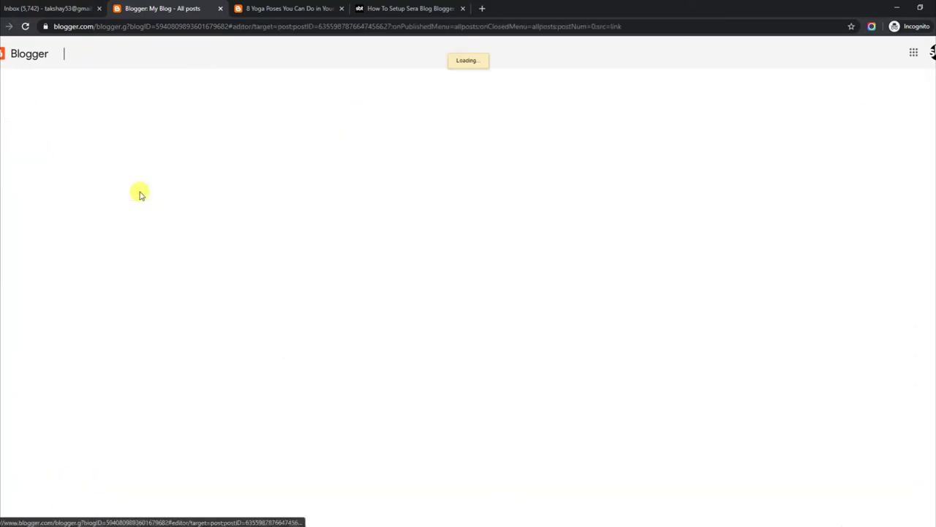
pyautogui.scroll(-4, 556, 226)
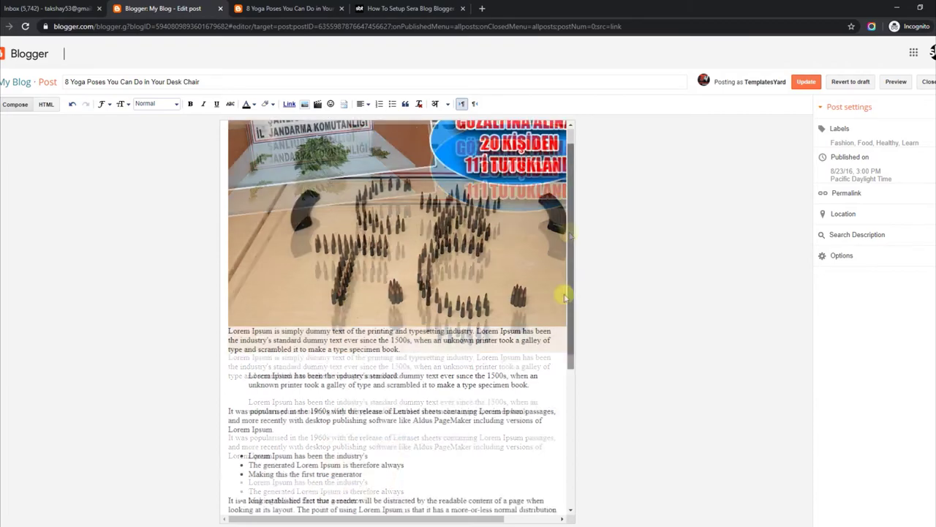
pyautogui.press('Return')
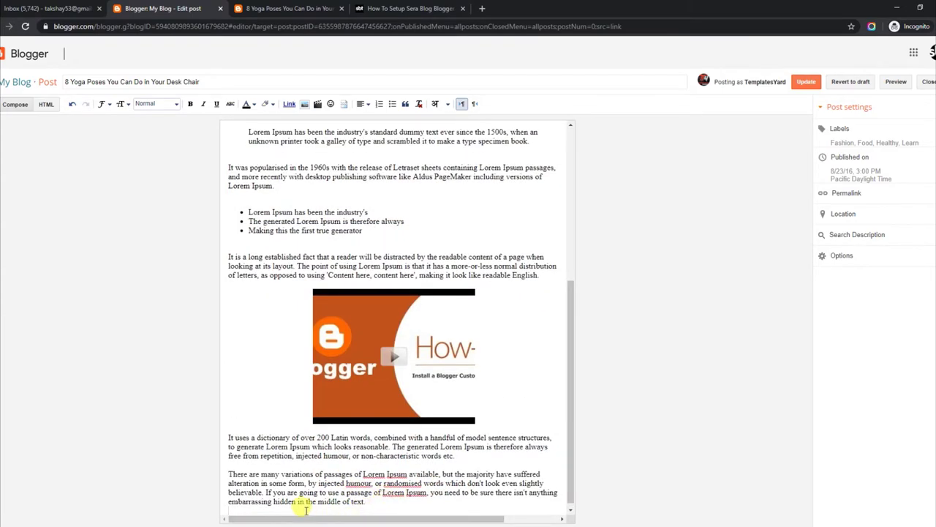
pyautogui.hotkey('ctrl', 'v')
pyautogui.moveTo(278, 505); pyautogui.dragTo(223, 510)
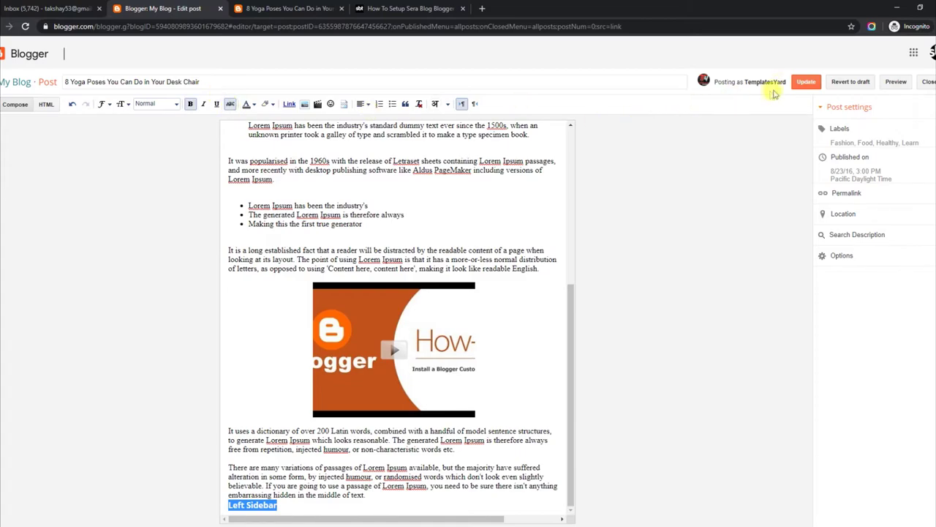
pyautogui.click(806, 83)
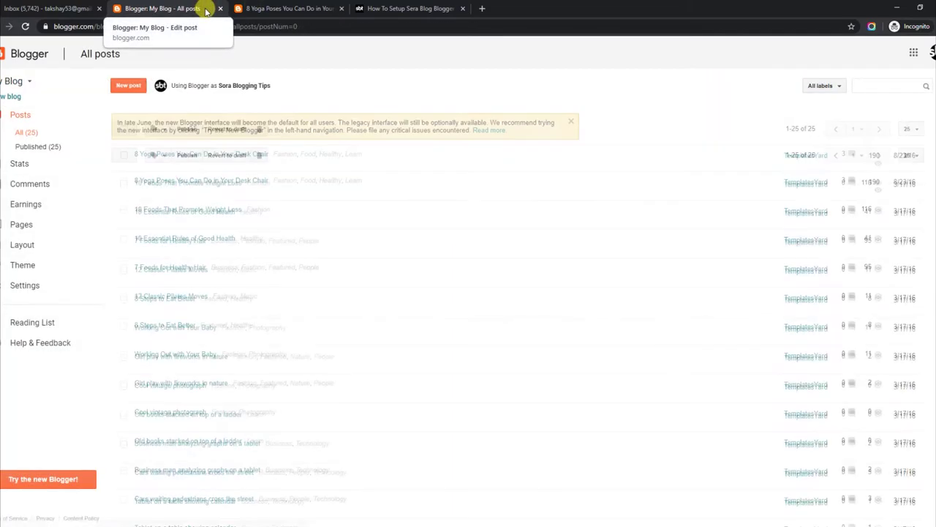
pyautogui.click(155, 192)
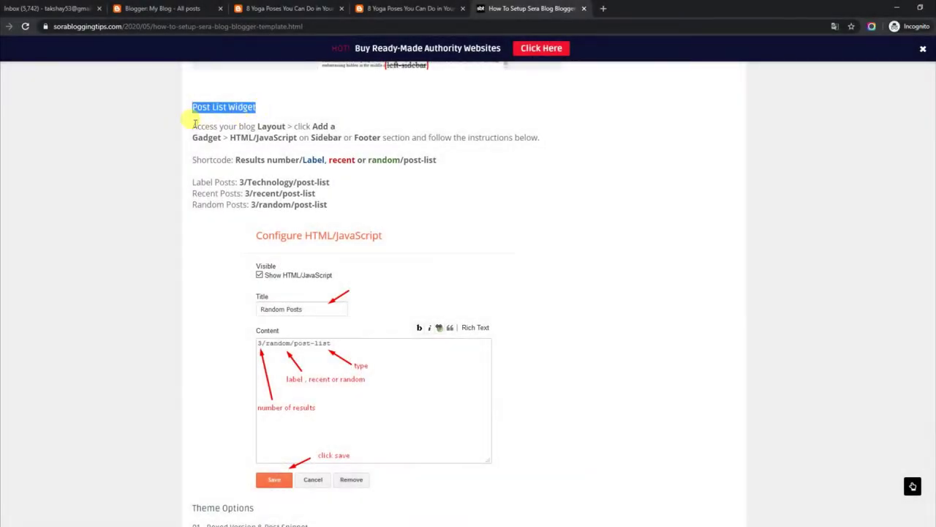
# Read the setup guide's Post List Widget instructions, shortcode format, and label, recent and random examples.
pyautogui.moveTo(192, 126); pyautogui.dragTo(552, 141)
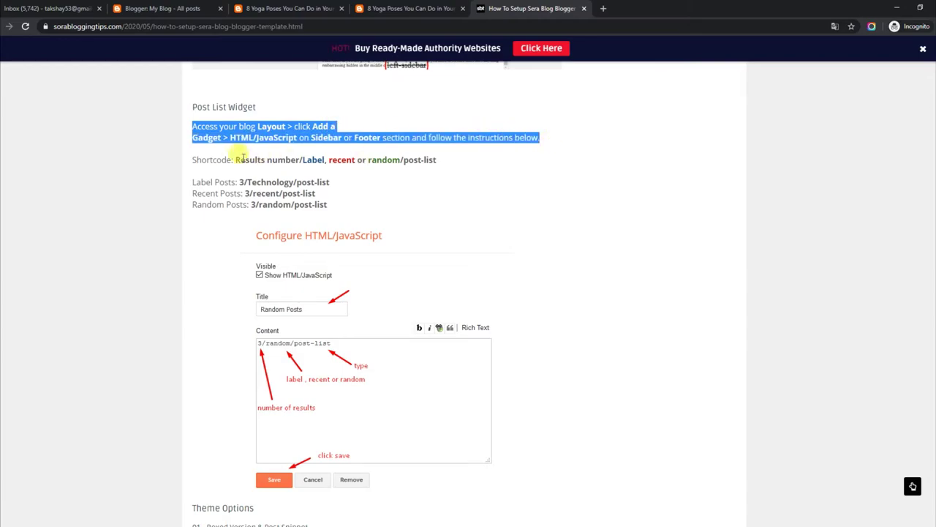
pyautogui.moveTo(193, 160); pyautogui.dragTo(452, 166)
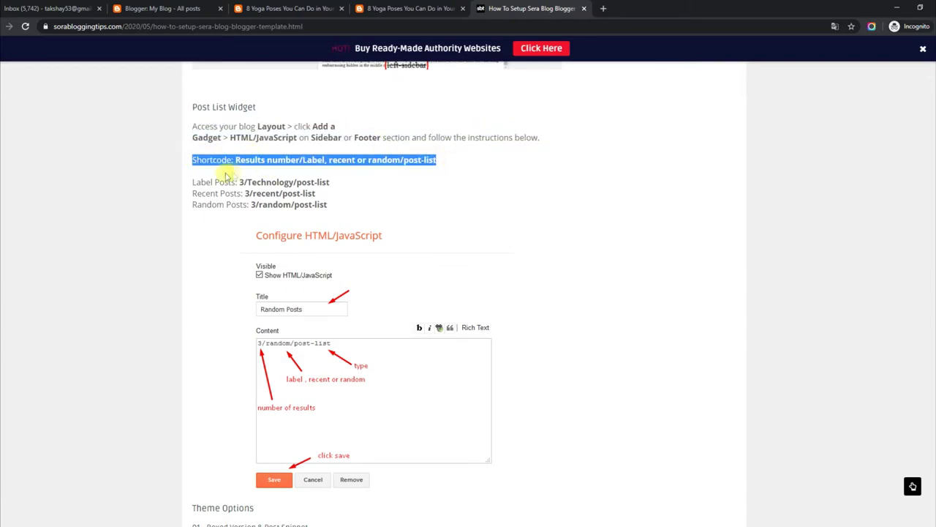
pyautogui.moveTo(193, 181); pyautogui.dragTo(338, 182)
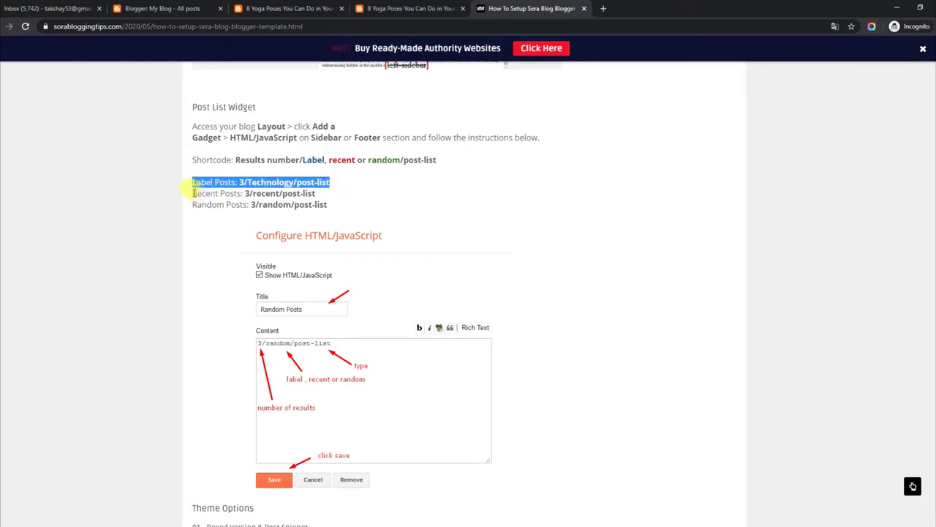
pyautogui.moveTo(194, 191); pyautogui.dragTo(358, 192)
pyautogui.moveTo(194, 204); pyautogui.dragTo(351, 206)
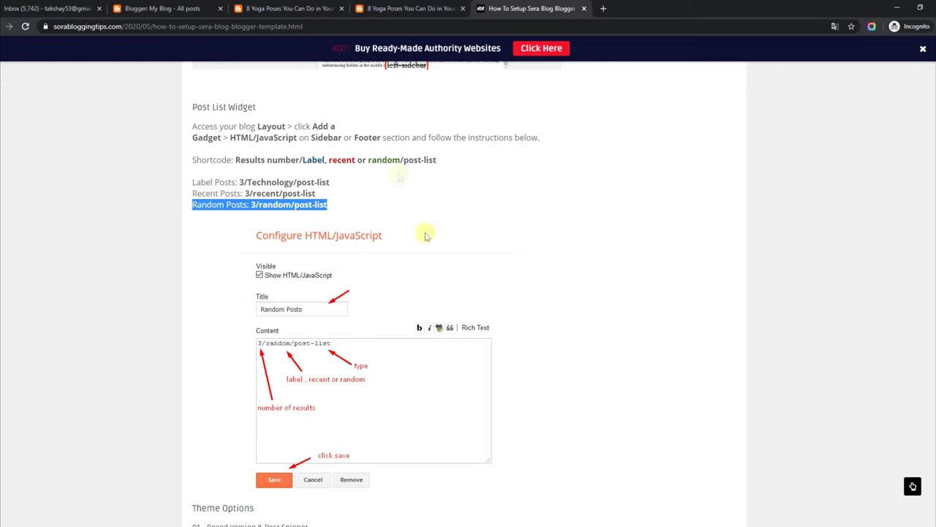
pyautogui.moveTo(238, 182); pyautogui.dragTo(335, 182)
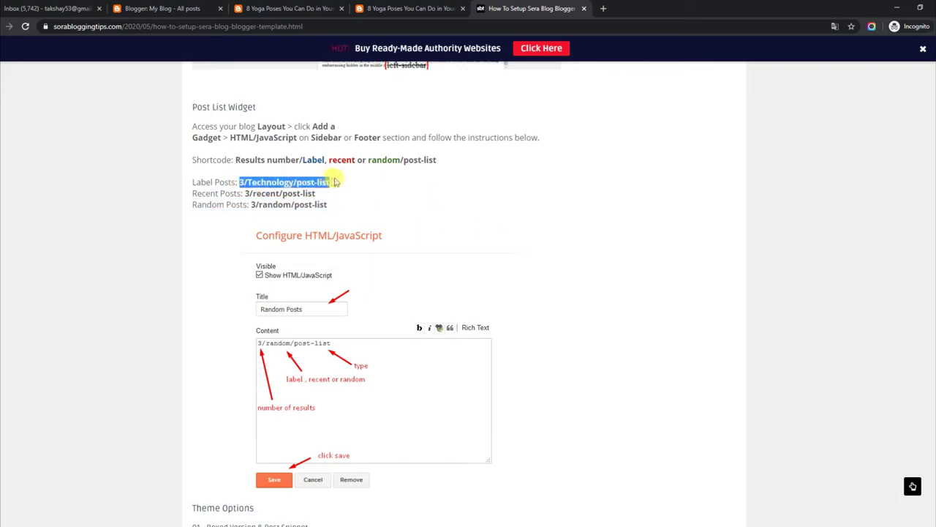
# Copy the recent posts shortcode 3/recent/post-list from the setup guide and return to the blog post.
pyautogui.moveTo(247, 194); pyautogui.dragTo(319, 197)
pyautogui.rightClick(305, 194)
pyautogui.click(329, 204)
pyautogui.click(331, 7)
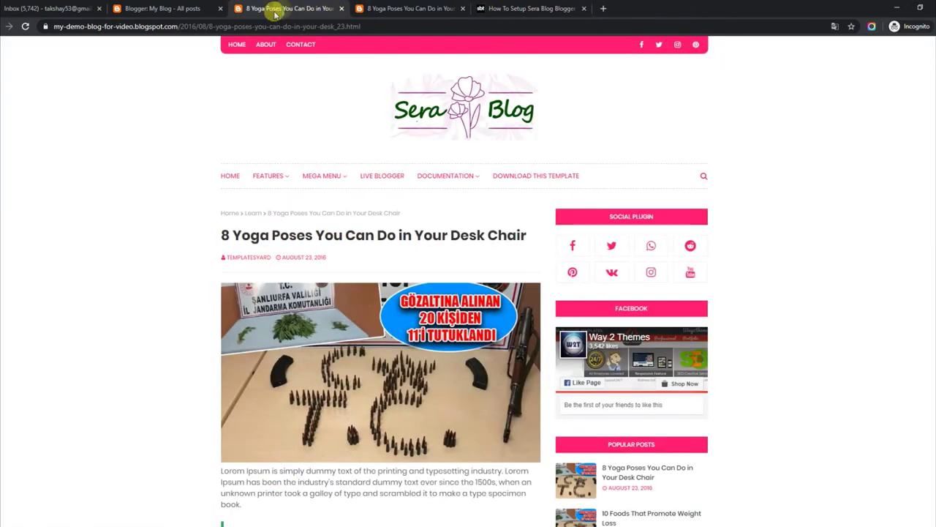
# Close the duplicate post page, go to the blog's homepage, and examine the post list widgets in the footer.
pyautogui.click(462, 8)
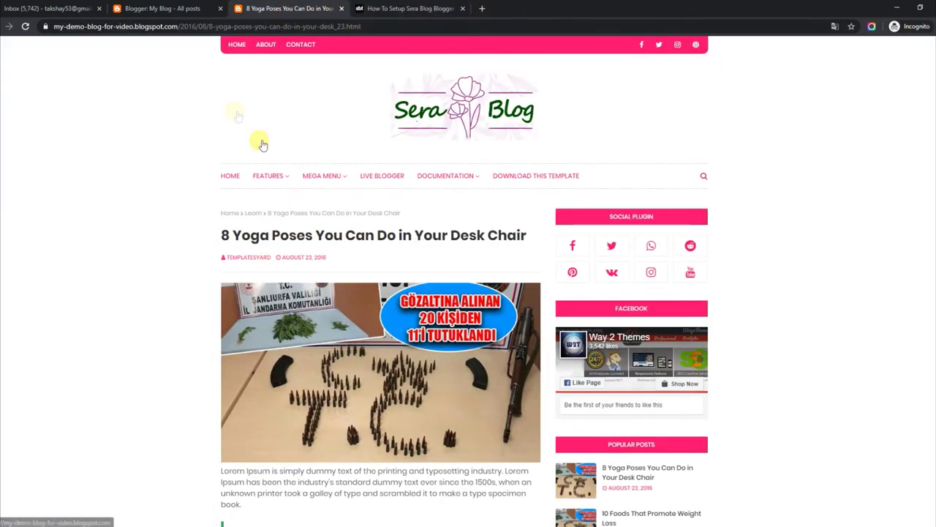
pyautogui.click(229, 175)
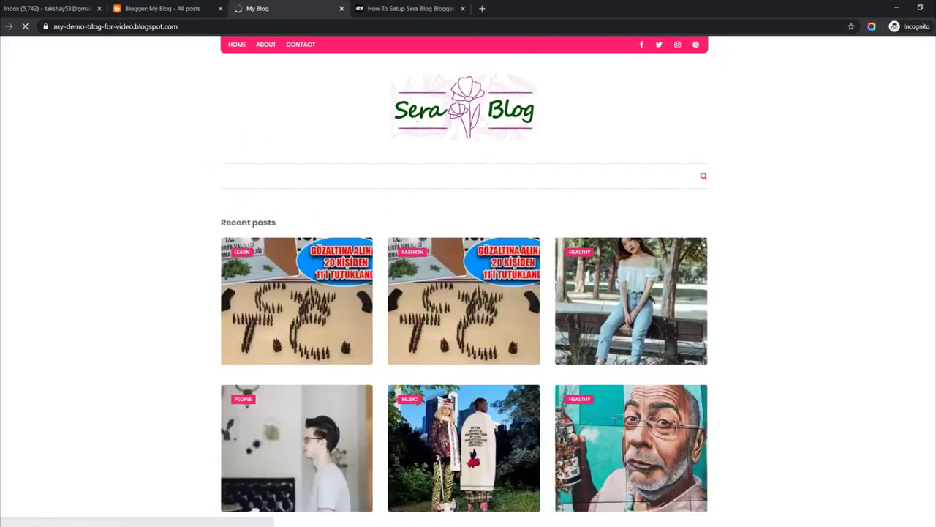
pyautogui.scroll(-10, 469, 293)
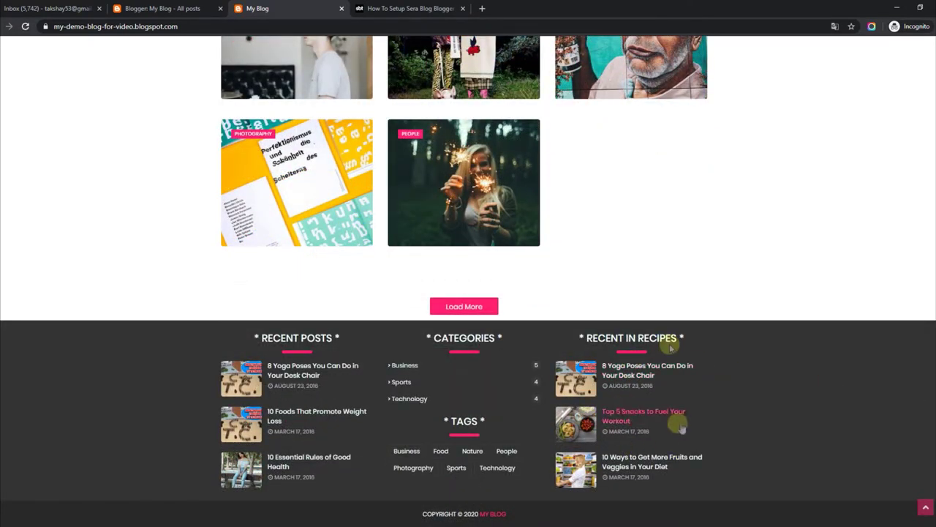
# Replace the content of the Recent in Recipes footer gadget with 3/recent/post-list, save it, and reload the blog homepage.
pyautogui.click(164, 9)
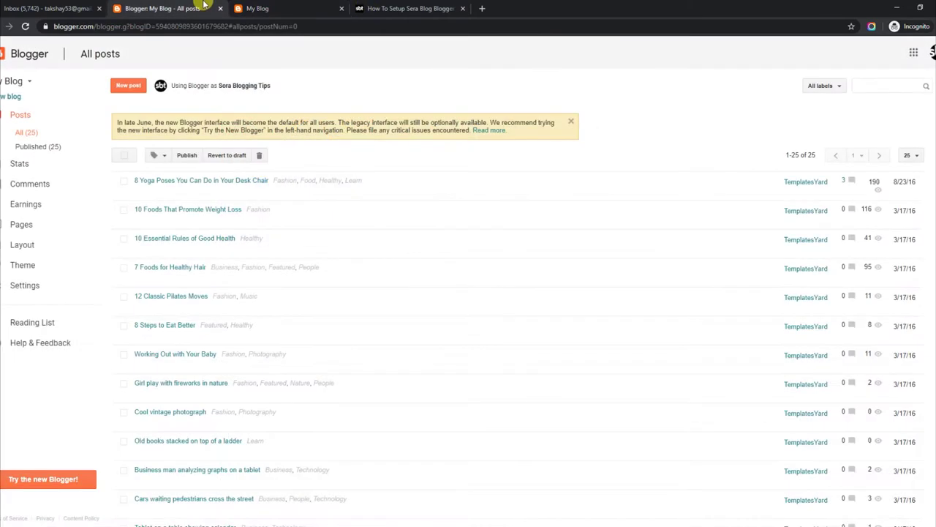
pyautogui.click(35, 246)
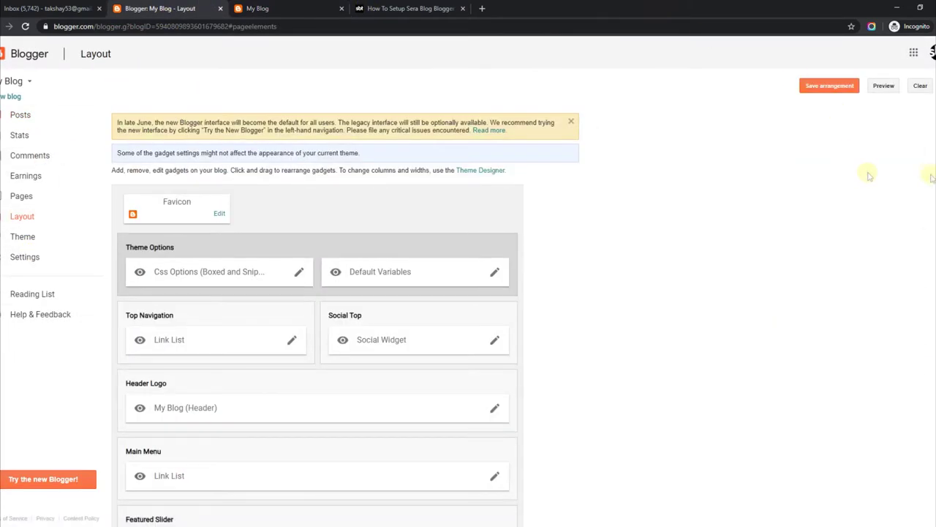
pyautogui.scroll(-9, 869, 176)
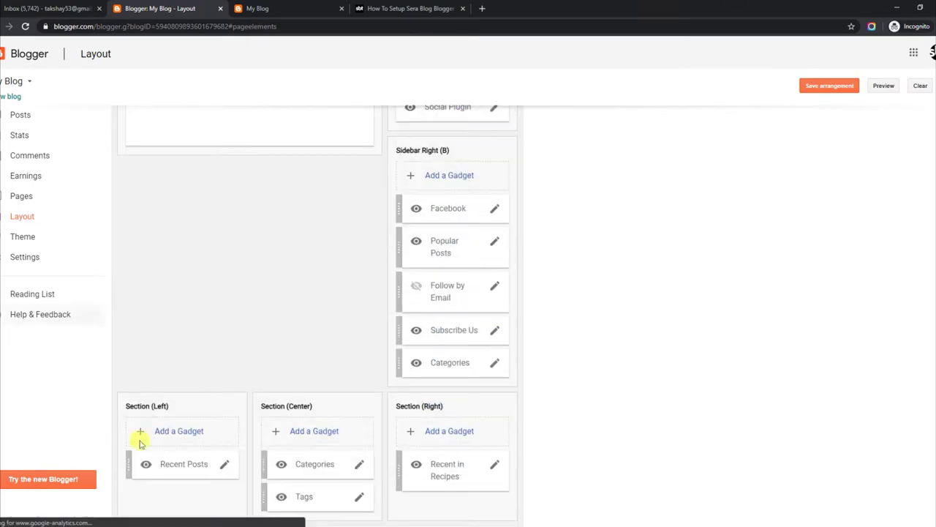
pyautogui.click(503, 466)
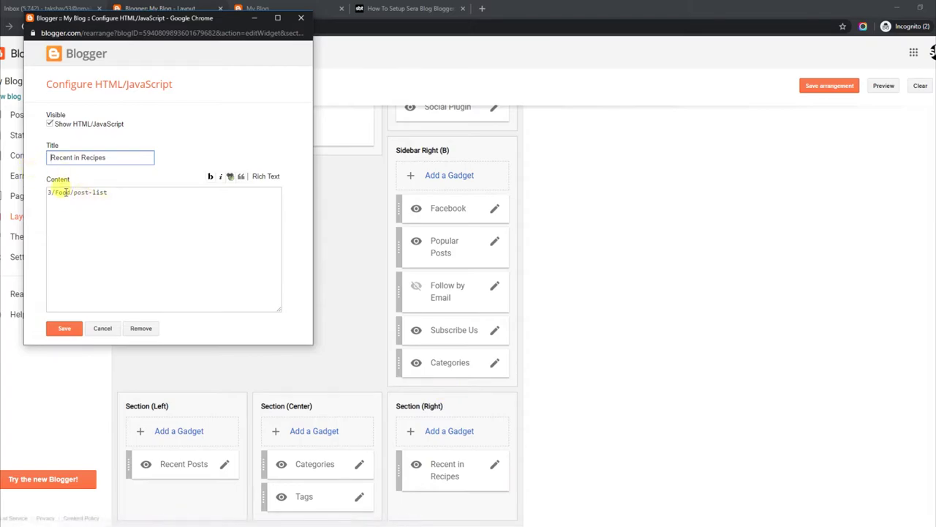
pyautogui.moveTo(48, 191); pyautogui.dragTo(115, 187)
pyautogui.press('BackSpace')
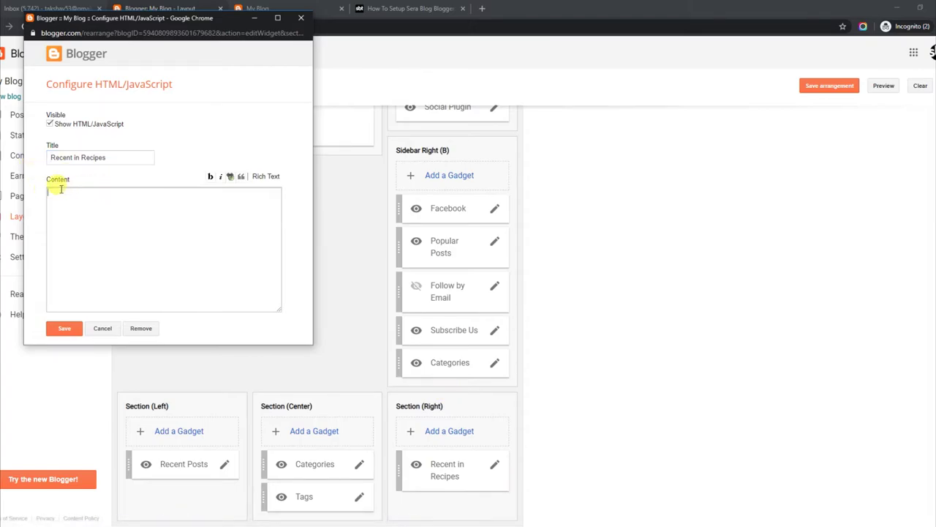
pyautogui.rightClick(62, 191)
pyautogui.click(96, 268)
pyautogui.click(68, 328)
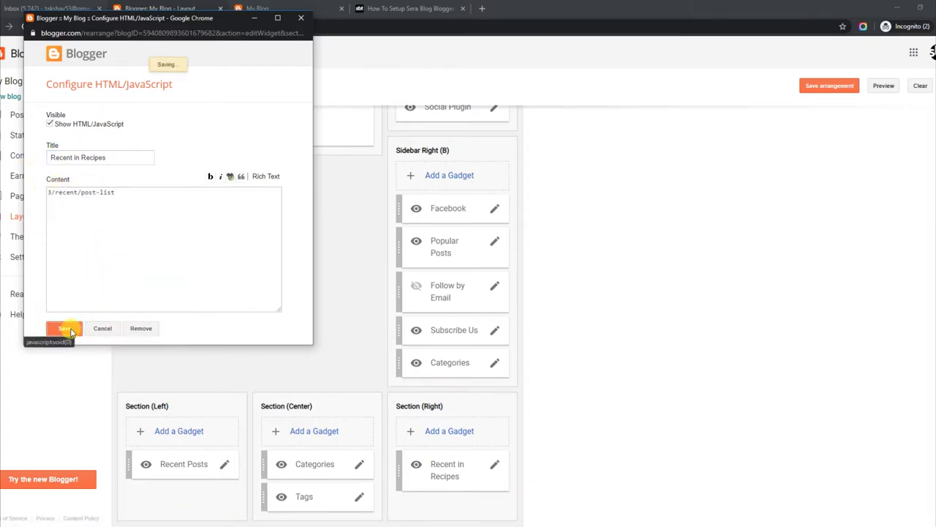
pyautogui.click(285, 5)
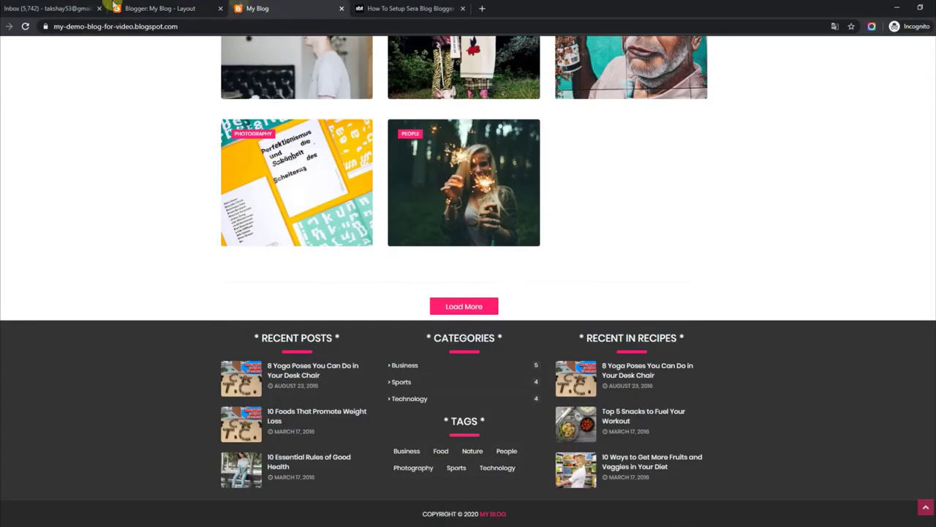
pyautogui.click(25, 27)
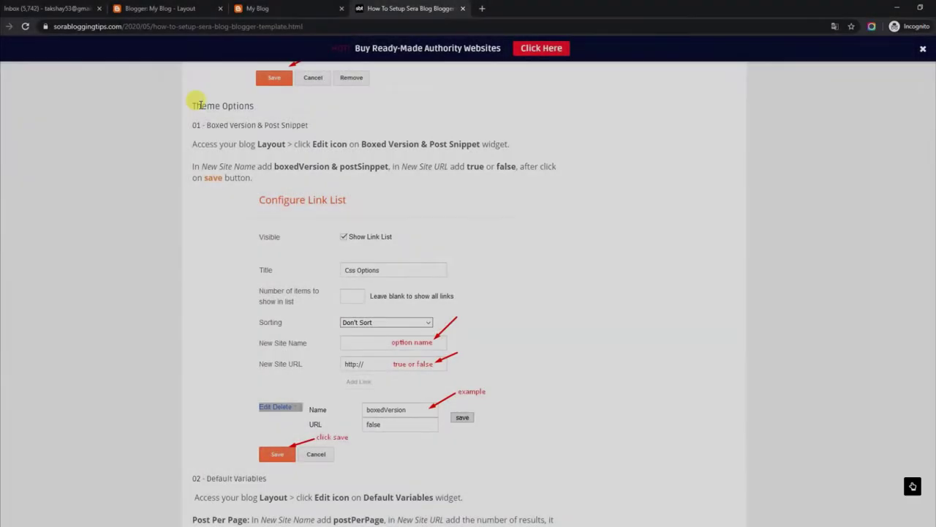
# Read the setup guide's Theme Options instructions for Boxed Version & Post Snippet.
pyautogui.moveTo(193, 105); pyautogui.dragTo(252, 107)
pyautogui.moveTo(193, 125); pyautogui.dragTo(310, 128)
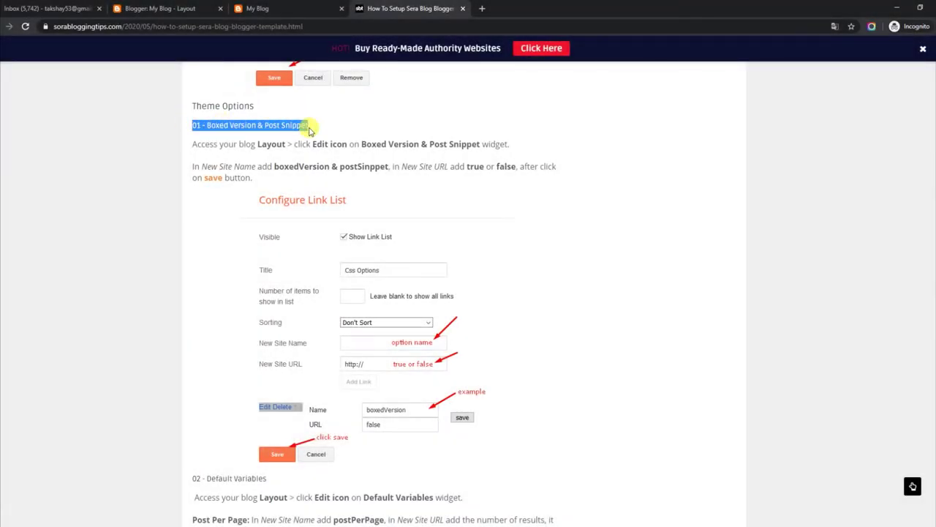
pyautogui.moveTo(192, 144); pyautogui.dragTo(508, 143)
pyautogui.moveTo(193, 166); pyautogui.dragTo(259, 178)
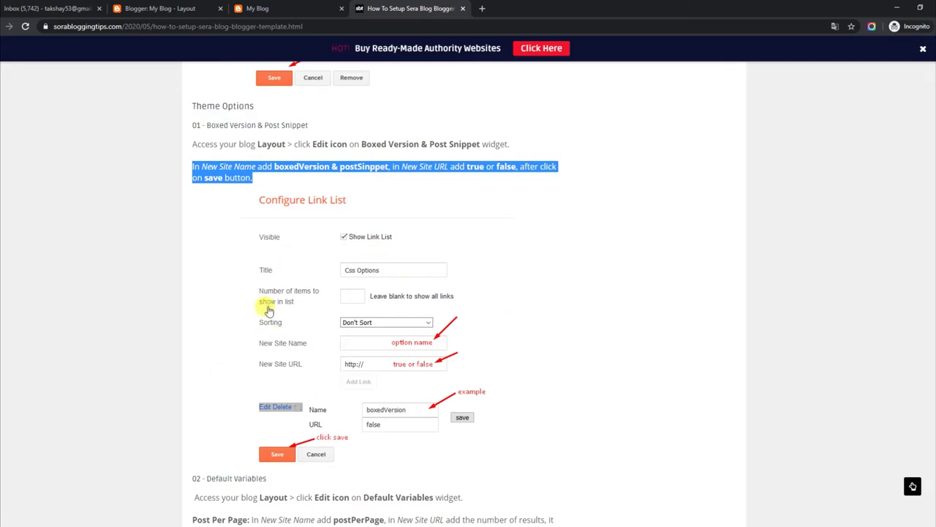
# Review the postSnippet and boxedVersion entries of the Css Options gadget in the blog layout and save the gadget.
pyautogui.click(210, 5)
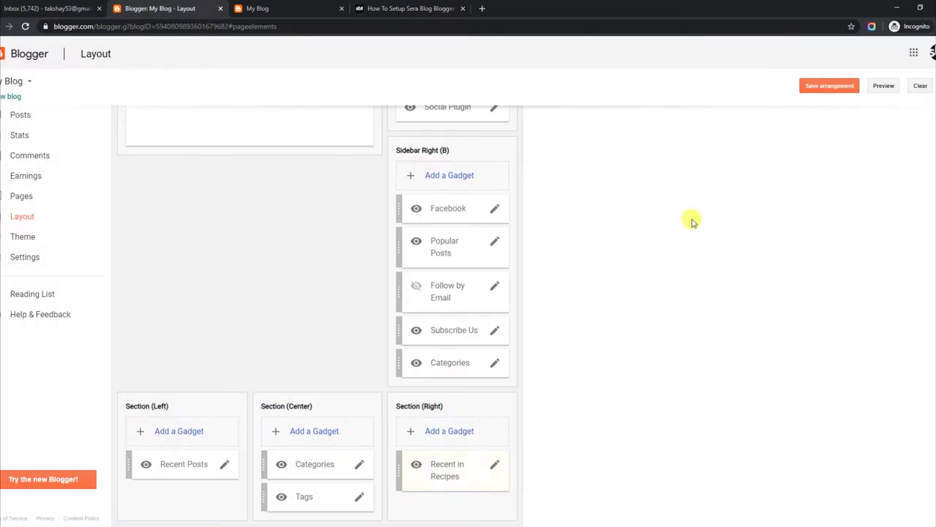
pyautogui.scroll(10, 741, 330)
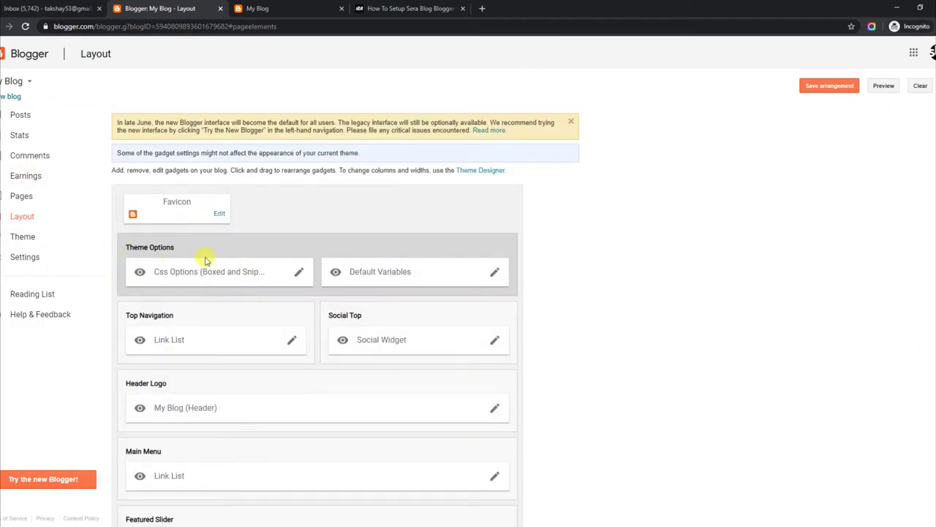
pyautogui.click(301, 275)
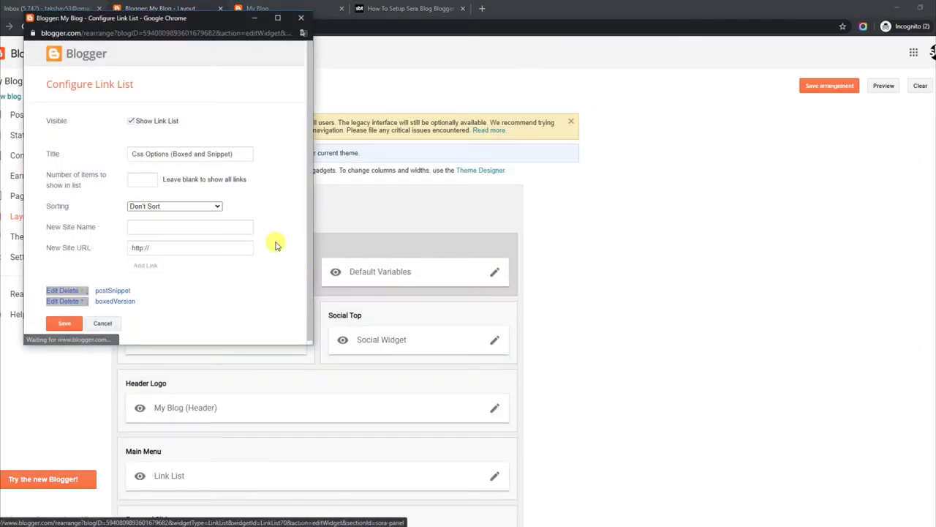
pyautogui.click(51, 290)
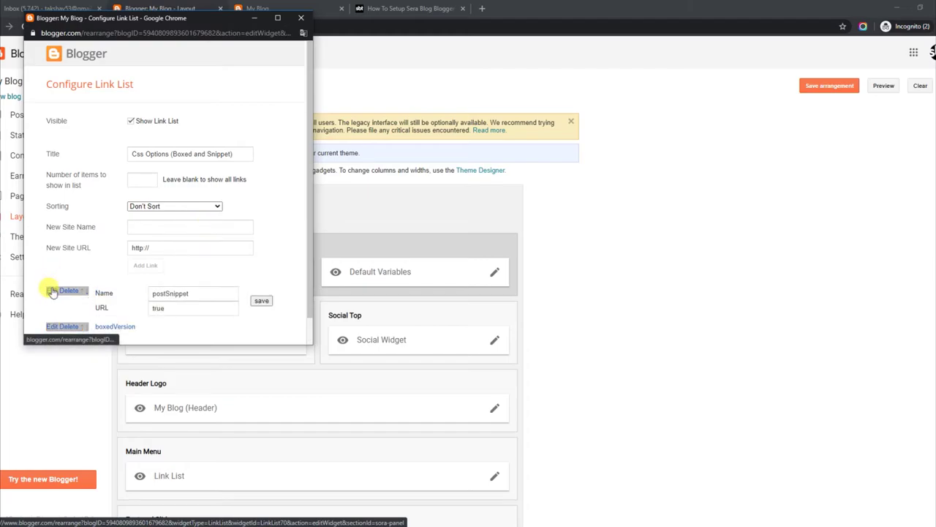
pyautogui.moveTo(180, 309); pyautogui.dragTo(128, 309)
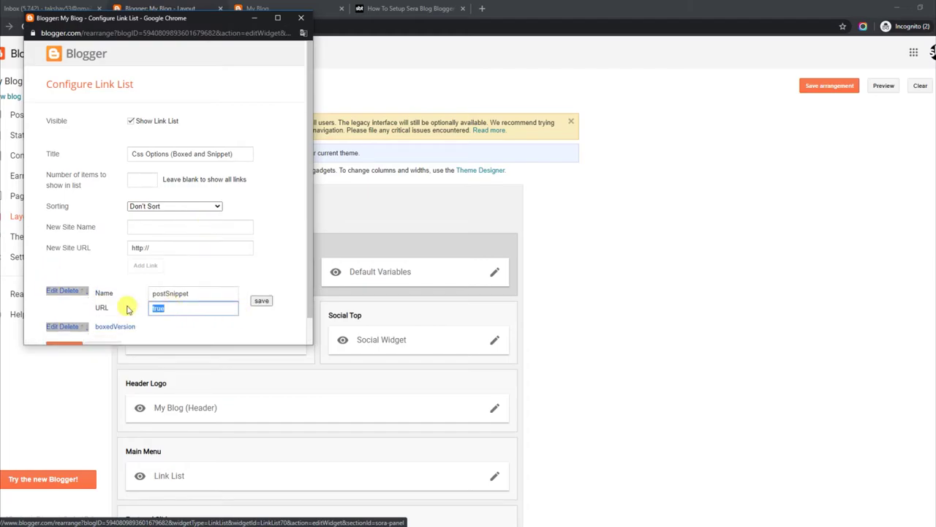
pyautogui.click(261, 301)
pyautogui.click(50, 301)
pyautogui.moveTo(180, 324); pyautogui.dragTo(135, 322)
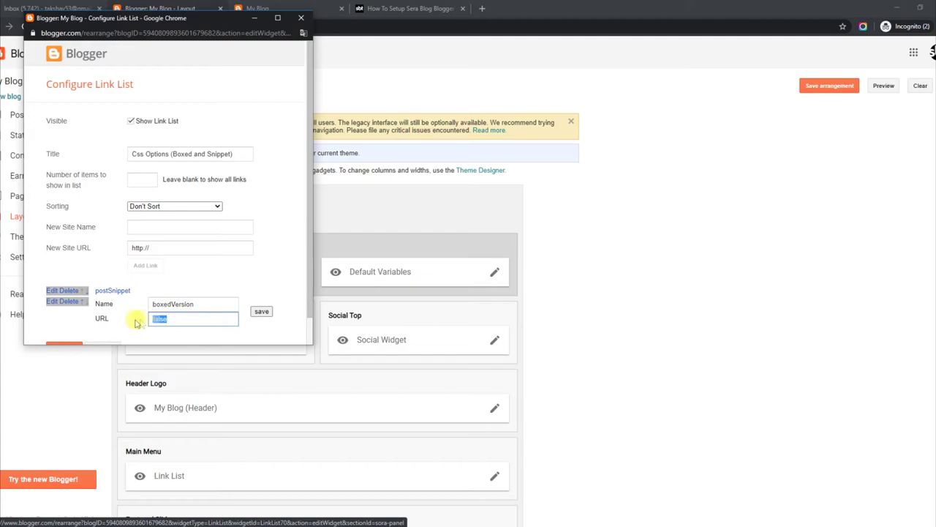
pyautogui.click(265, 313)
pyautogui.click(65, 324)
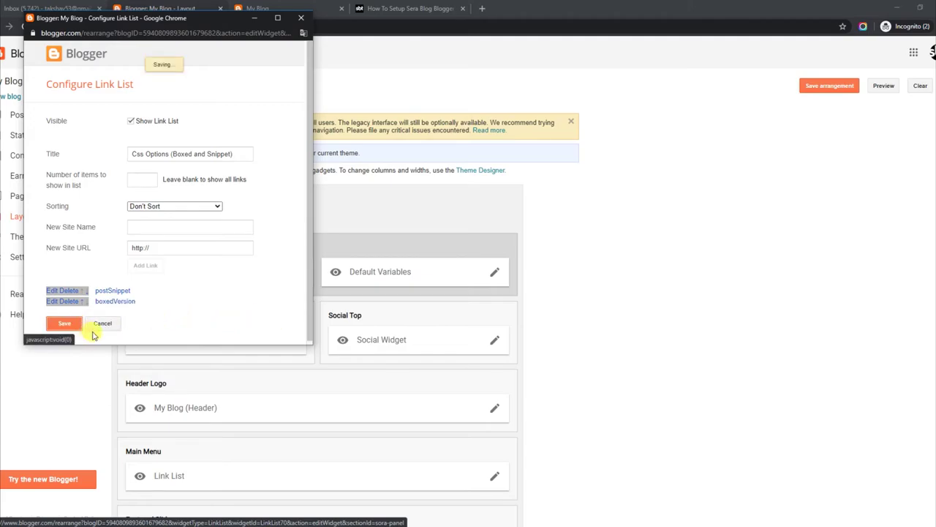
# Read the setup guide's Default Variables instructions for posts per page, fixed sidebar, comments system and Disqus shortname.
pyautogui.click(368, 7)
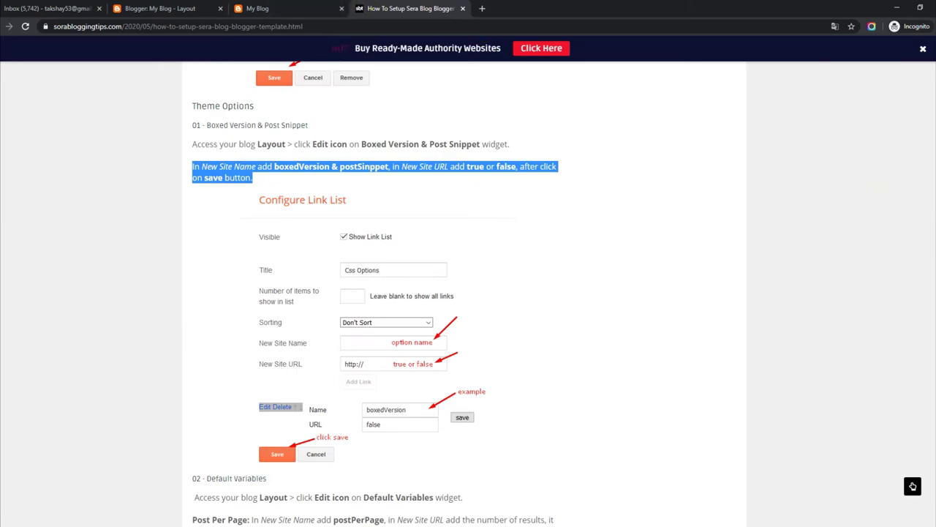
pyautogui.scroll(-4, 899, 362)
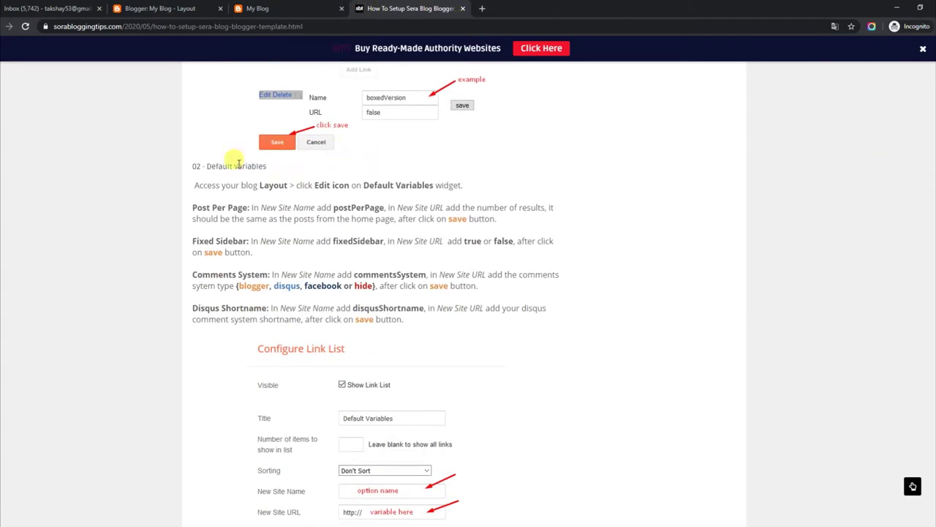
pyautogui.moveTo(191, 166); pyautogui.dragTo(272, 170)
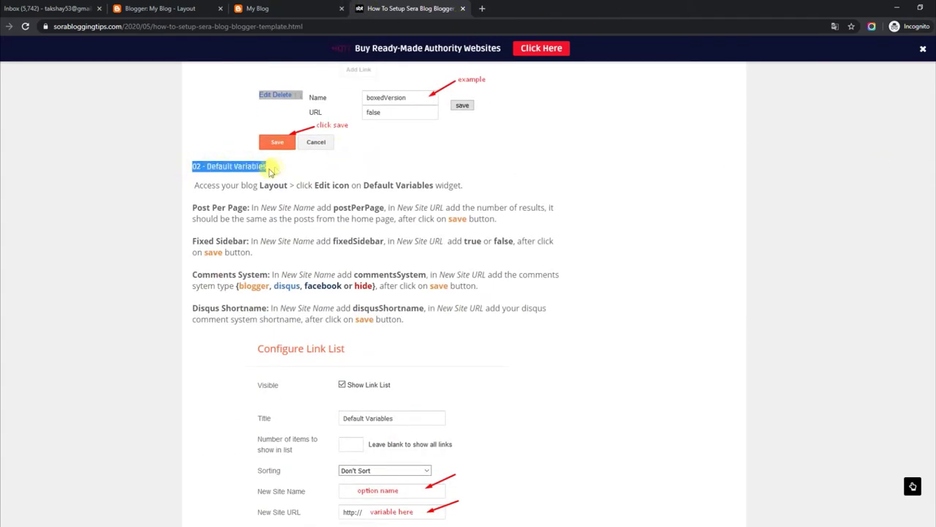
pyautogui.moveTo(194, 185); pyautogui.dragTo(462, 182)
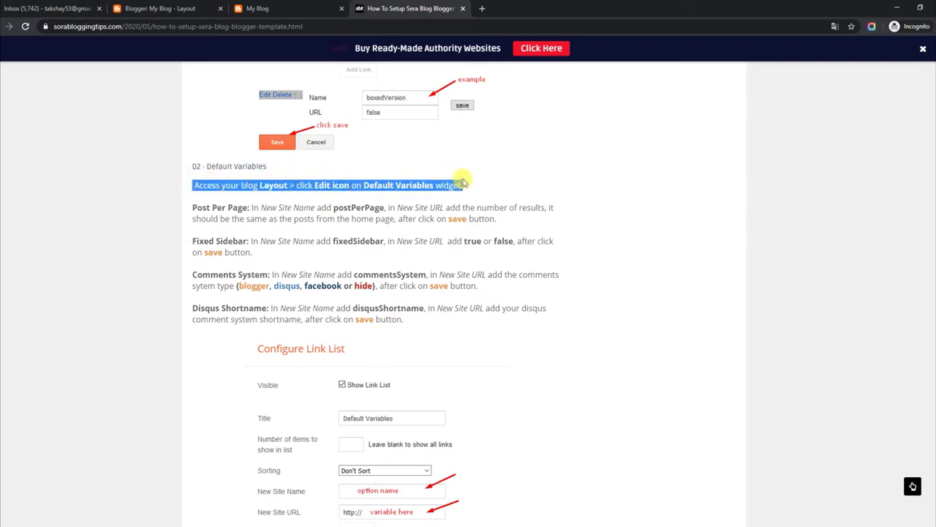
pyautogui.moveTo(192, 207); pyautogui.dragTo(507, 228)
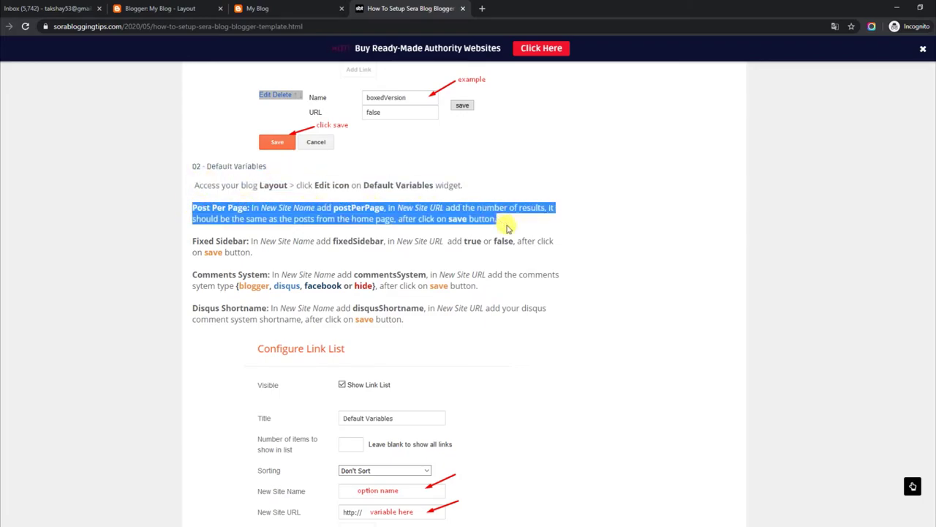
pyautogui.moveTo(193, 241); pyautogui.dragTo(275, 260)
pyautogui.moveTo(193, 275); pyautogui.dragTo(504, 296)
pyautogui.moveTo(193, 306); pyautogui.dragTo(430, 323)
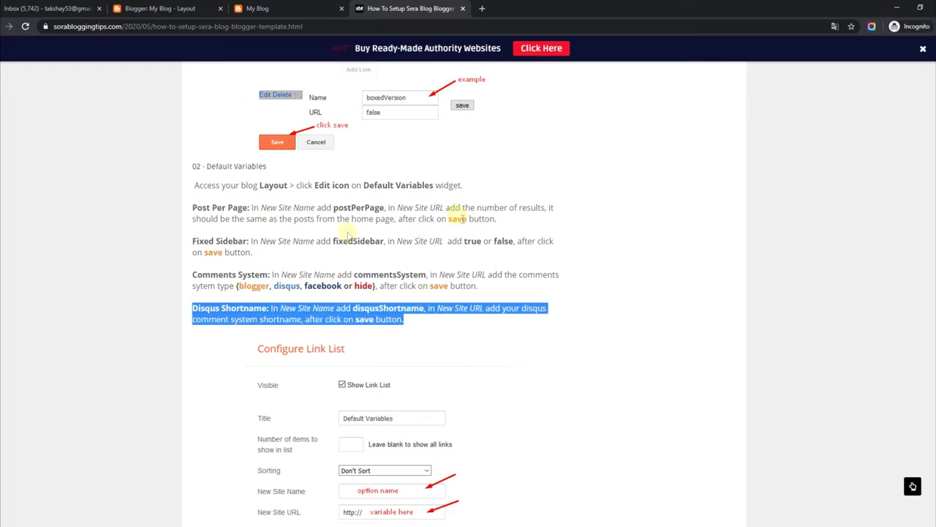
pyautogui.scroll(-4, 910, 398)
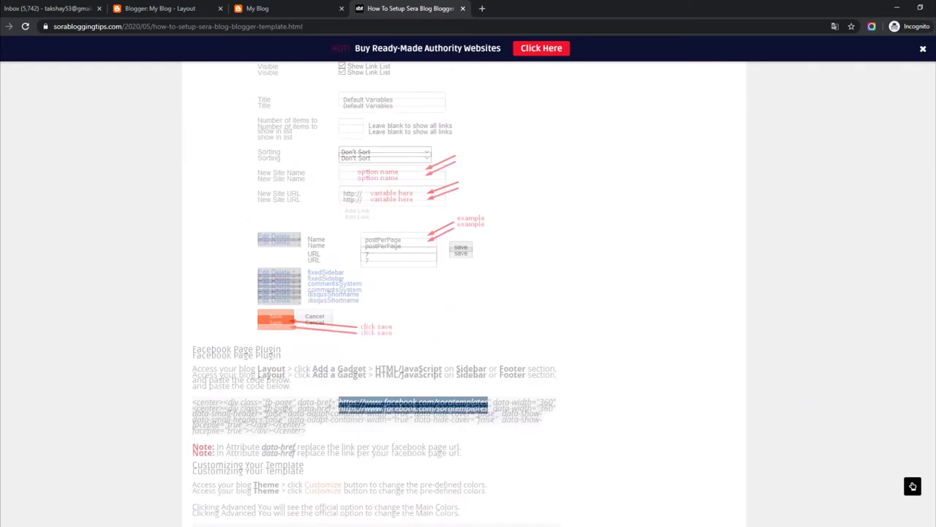
pyautogui.scroll(4, 910, 398)
pyautogui.scroll(2, 514, 256)
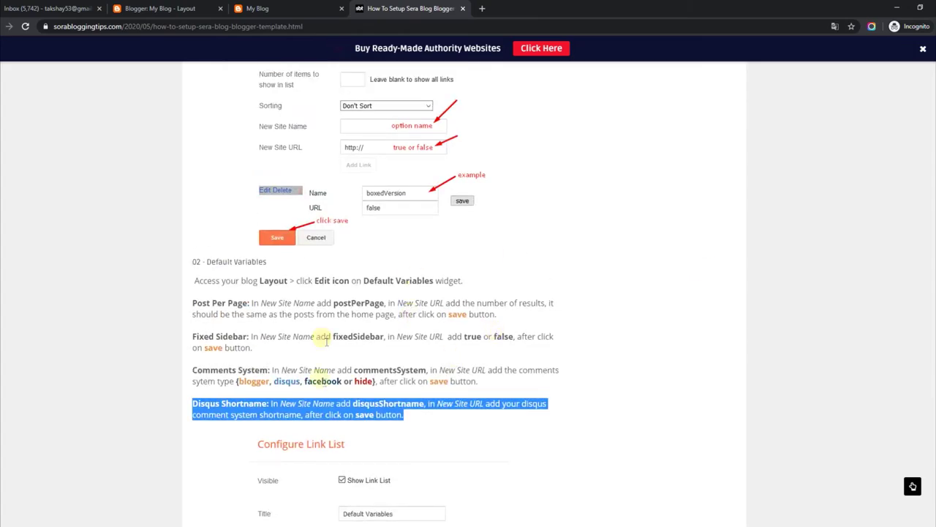
# Open the Default Variables gadget in the blog layout and expand its disqusShortname, commentsSystem and fixedSidebar entries for review.
pyautogui.click(289, 6)
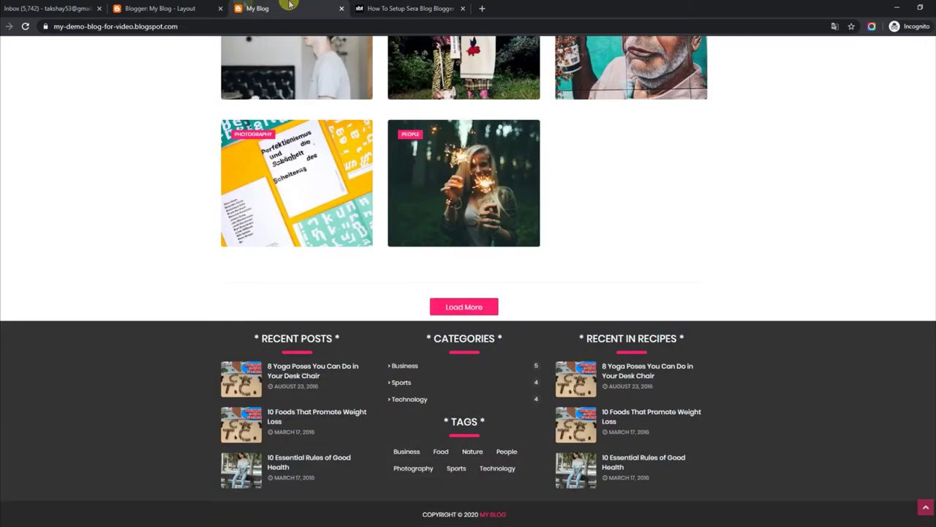
pyautogui.click(210, 6)
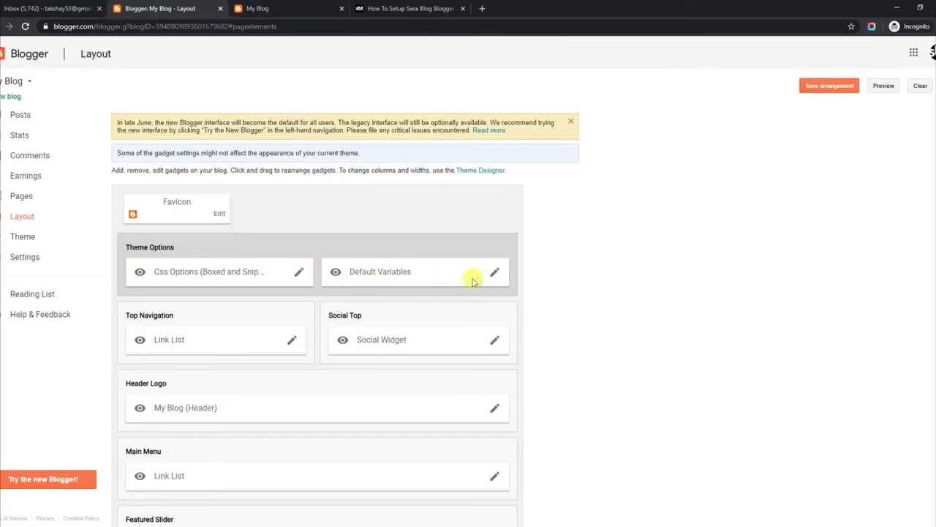
pyautogui.click(494, 273)
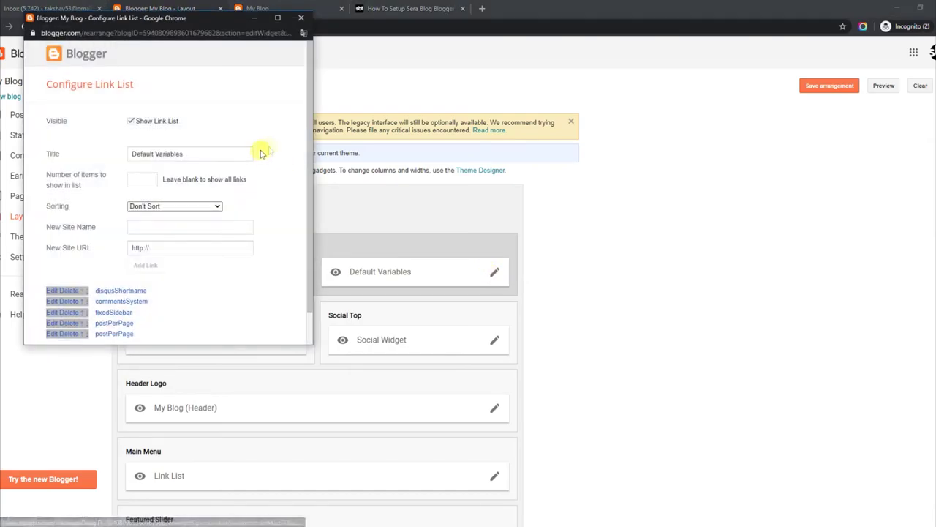
pyautogui.scroll(-1, 310, 132)
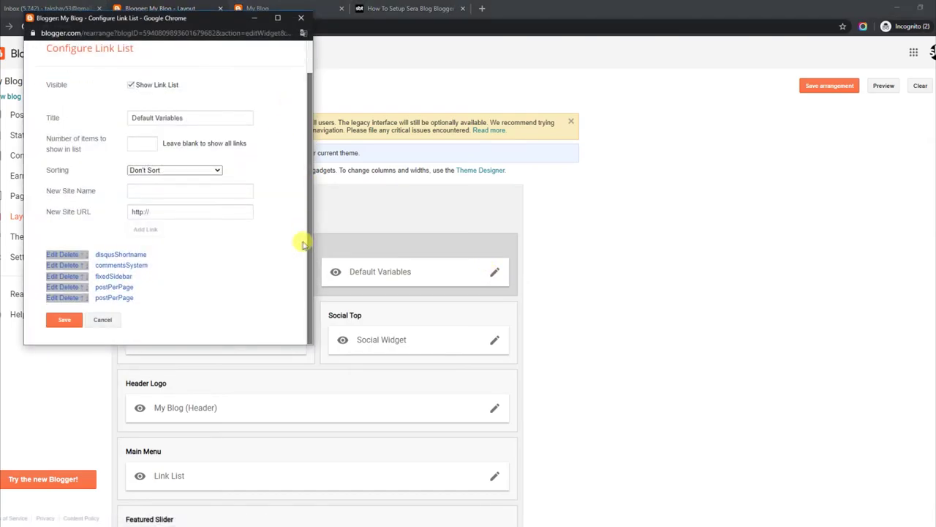
pyautogui.click(62, 255)
pyautogui.scroll(-2, 307, 259)
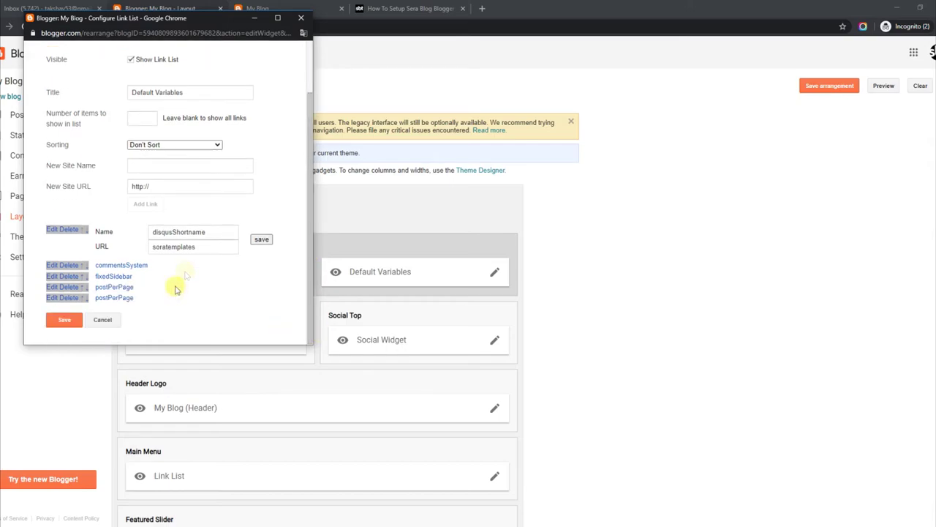
pyautogui.click(53, 265)
pyautogui.scroll(-2, 310, 278)
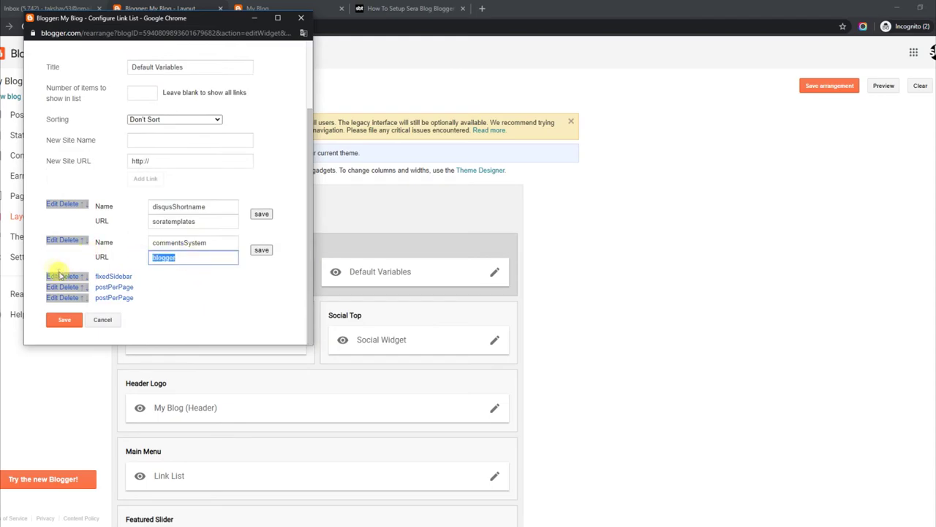
pyautogui.click(60, 276)
pyautogui.scroll(-5, 310, 242)
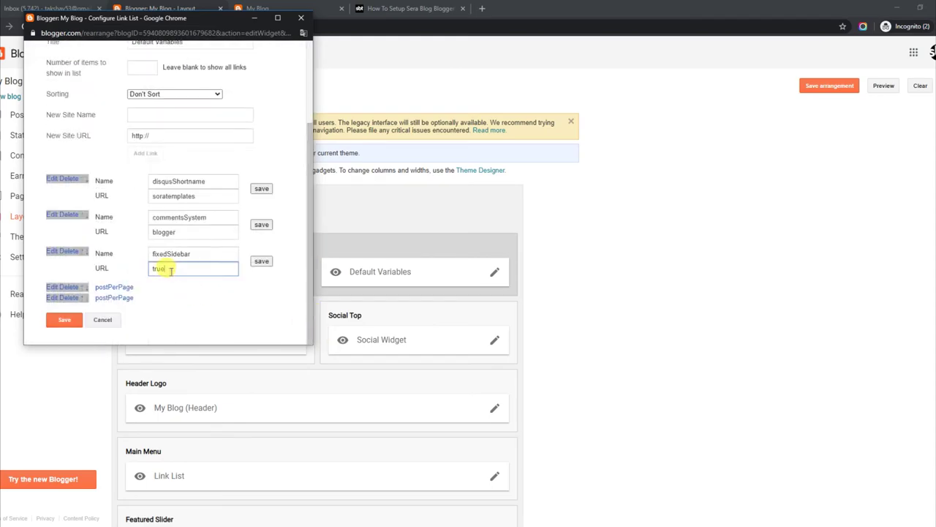
# Expand both postPerPage entries of the Default Variables gadget for review and save the gadget.
pyautogui.click(60, 286)
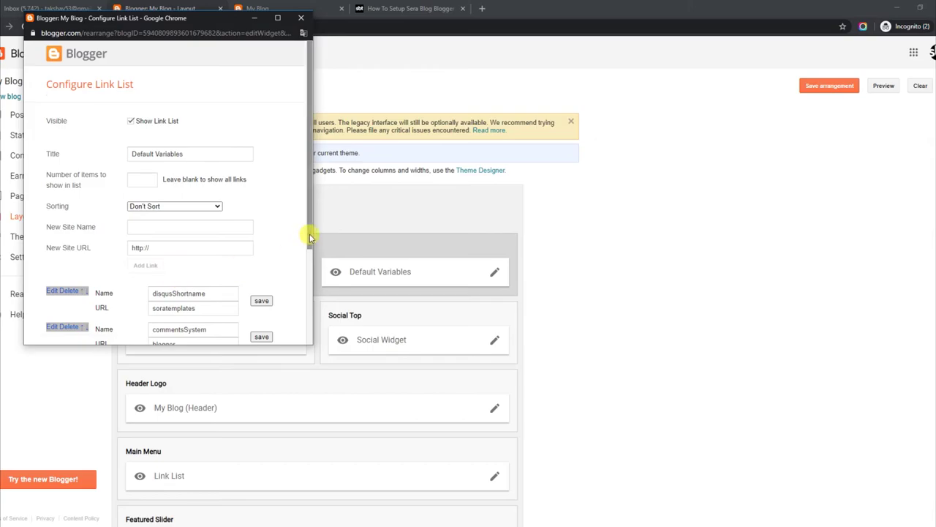
pyautogui.scroll(-5, 310, 234)
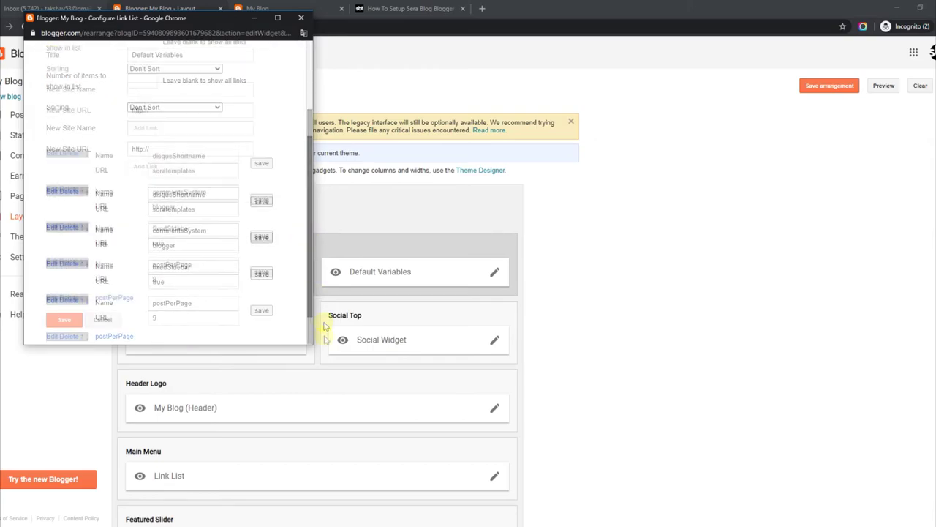
pyautogui.click(51, 298)
pyautogui.scroll(-5, 310, 229)
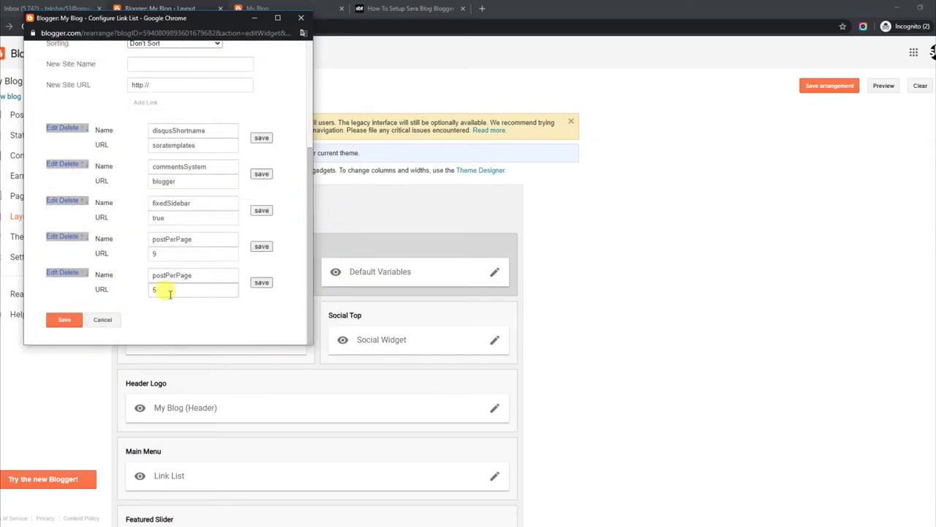
pyautogui.click(67, 321)
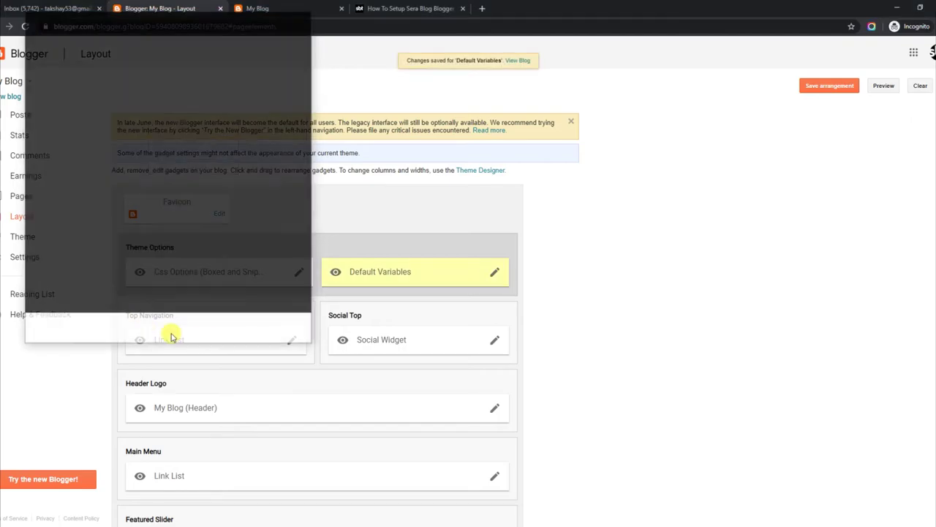
# Read the setup guide's Facebook Page Plugin instructions and copy the fb-page plugin code.
pyautogui.click(310, 6)
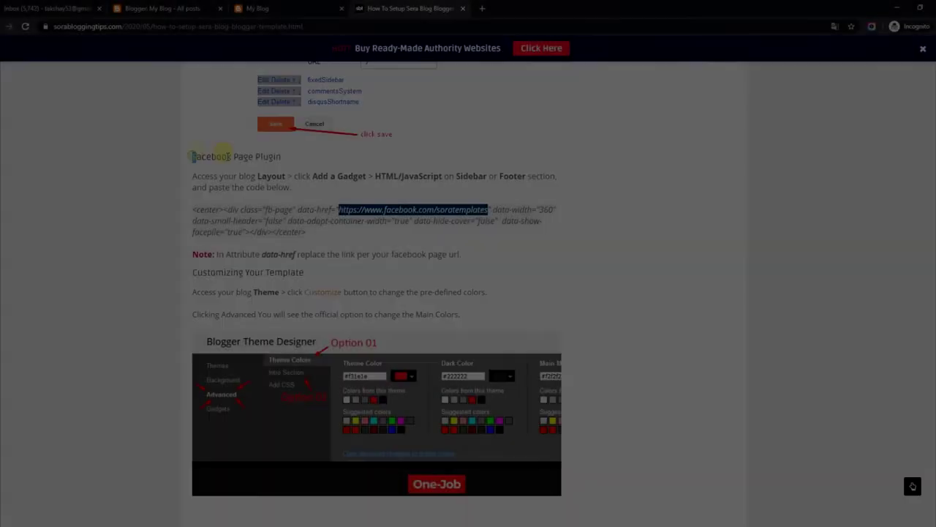
pyautogui.moveTo(232, 155); pyautogui.dragTo(278, 157)
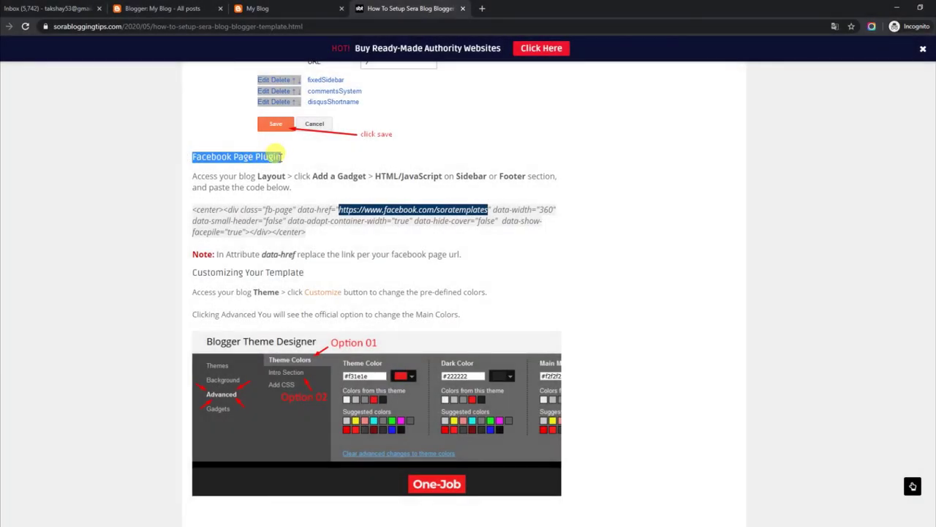
pyautogui.moveTo(190, 175); pyautogui.dragTo(298, 190)
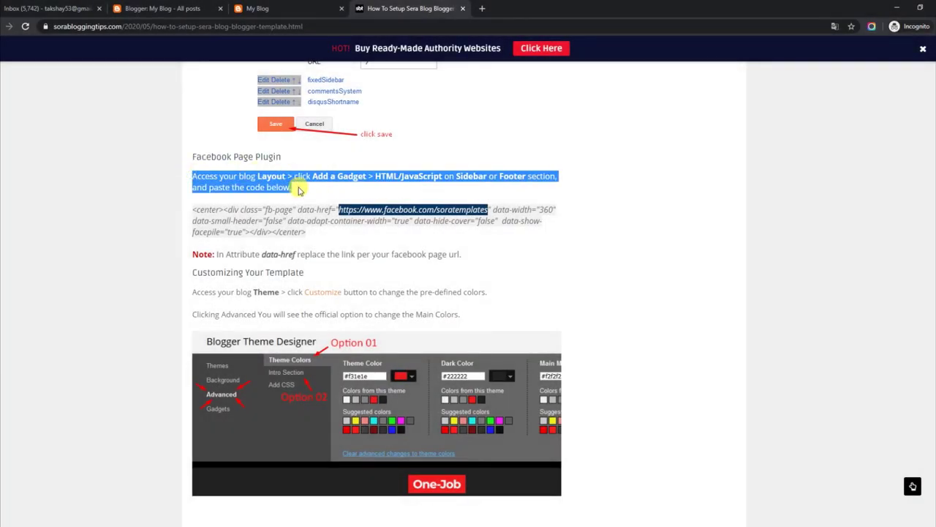
pyautogui.moveTo(195, 208); pyautogui.dragTo(318, 236)
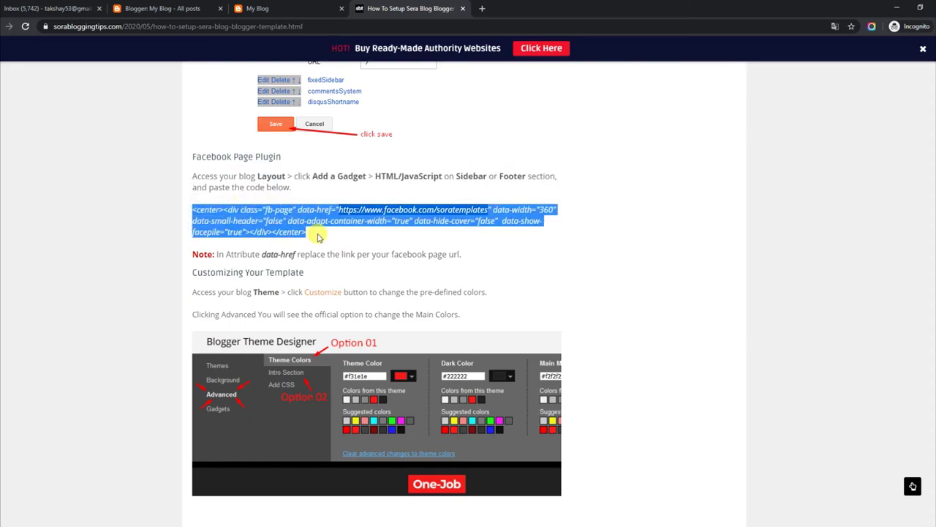
pyautogui.rightClick(269, 208)
pyautogui.click(293, 218)
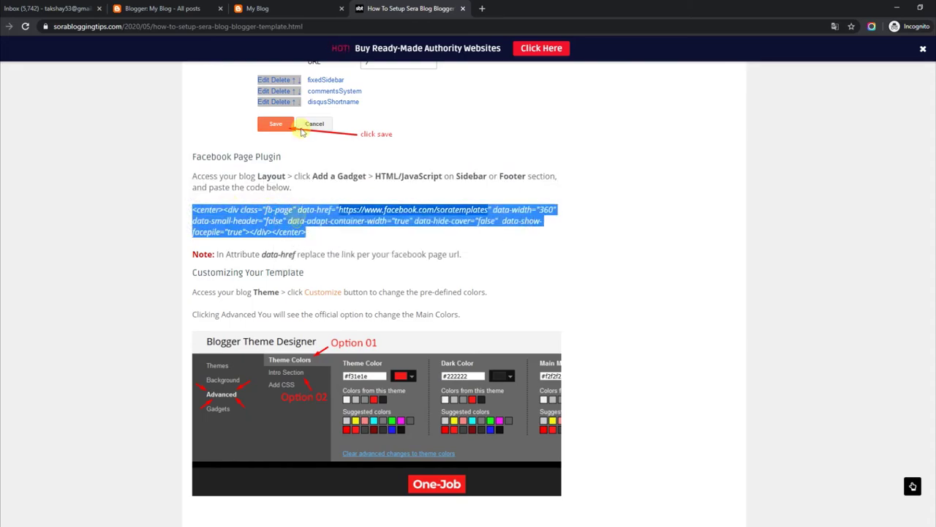
# Open the blog post 8 Yoga Poses You Can Do in Your Desk Chair and examine its Facebook sidebar widget.
pyautogui.click(288, 7)
pyautogui.click(330, 490)
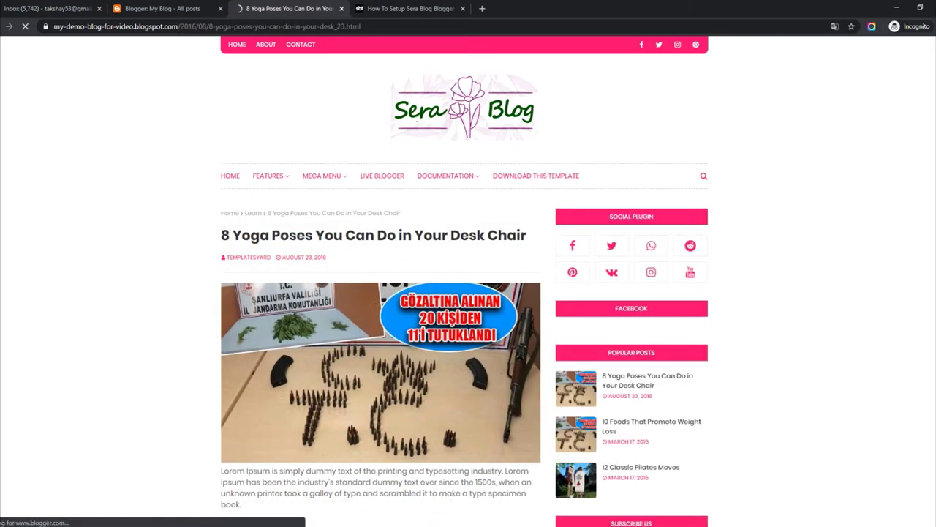
pyautogui.scroll(-8, 933, 286)
pyautogui.scroll(-10, 933, 286)
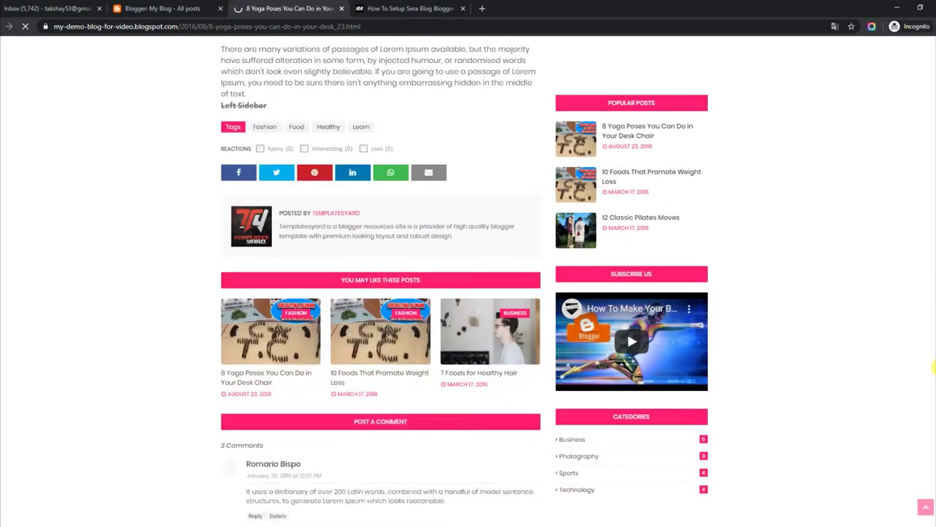
pyautogui.scroll(5, 933, 449)
pyautogui.scroll(3, 933, 449)
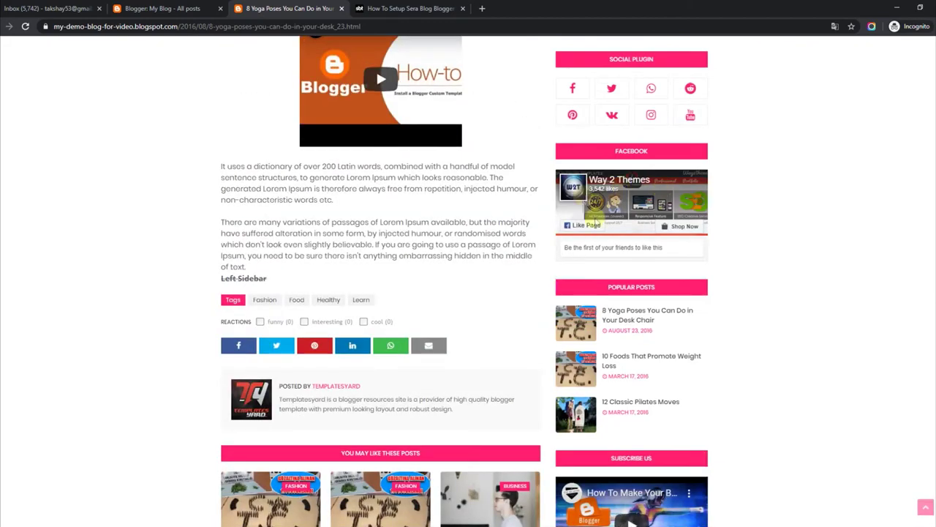
# Review the page plugin code of the Facebook gadget under Sidebar Right (B) in the blog layout and save the gadget.
pyautogui.click(162, 8)
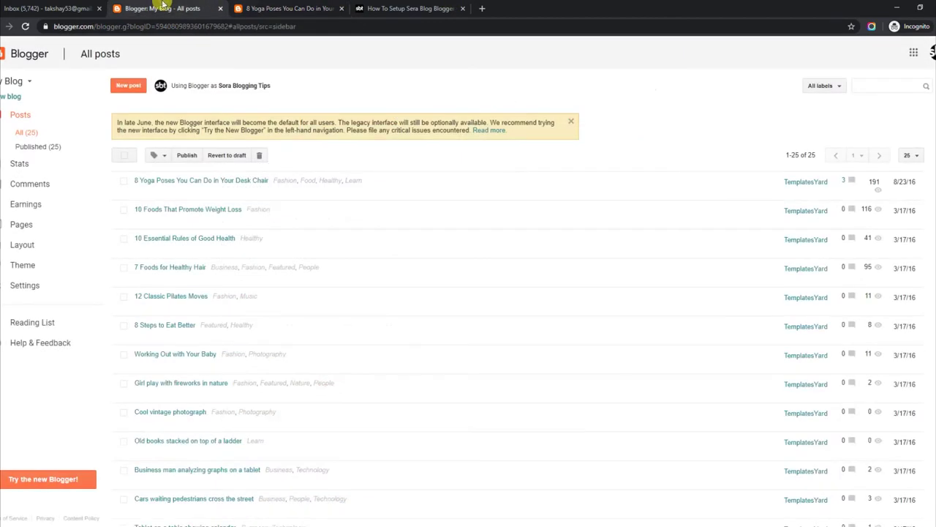
pyautogui.click(33, 265)
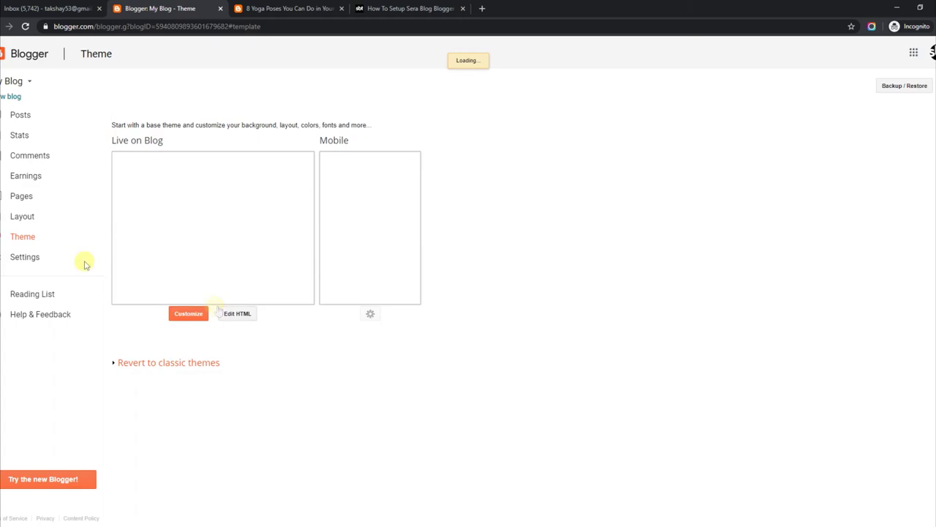
pyautogui.click(44, 218)
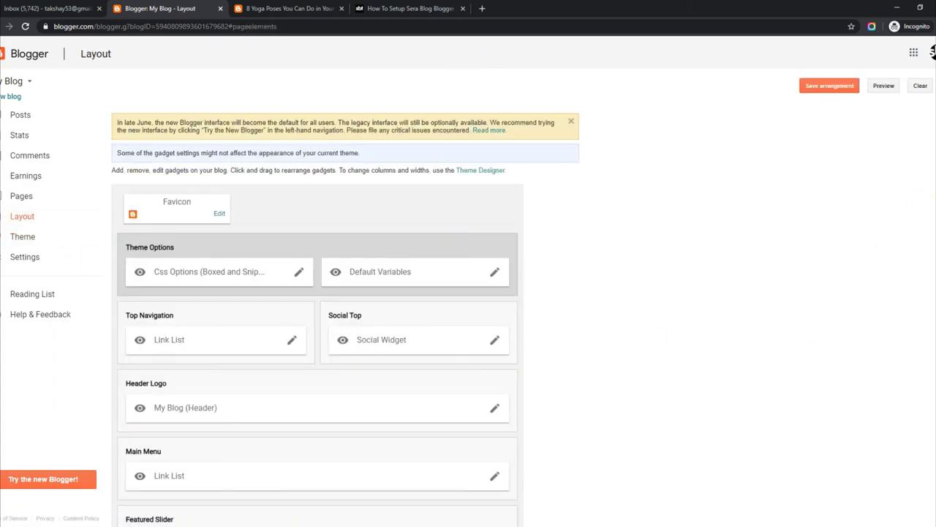
pyautogui.scroll(-10, 929, 376)
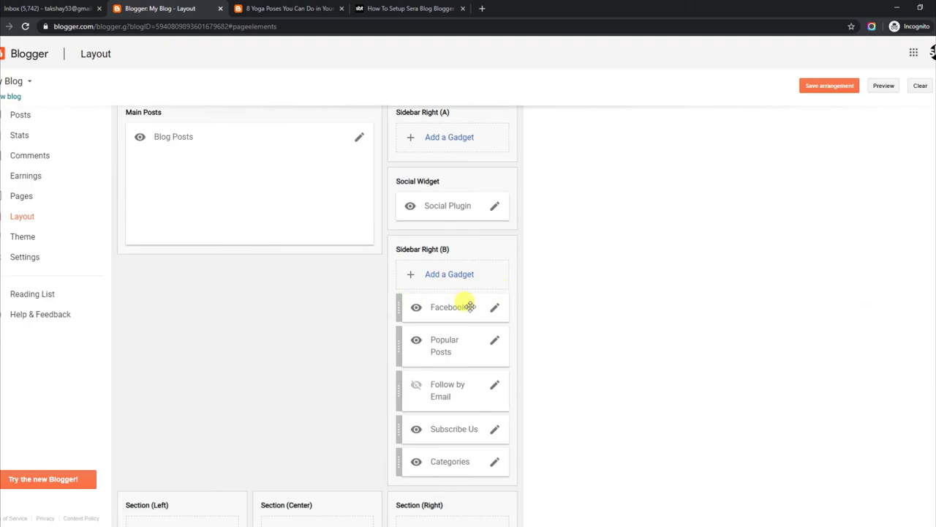
pyautogui.click(495, 307)
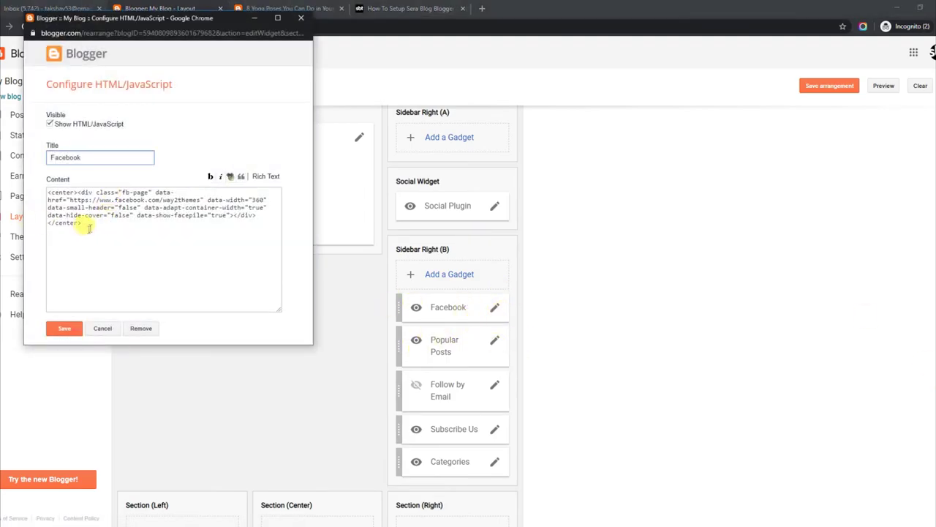
pyautogui.moveTo(87, 223); pyautogui.dragTo(40, 187)
pyautogui.click(65, 328)
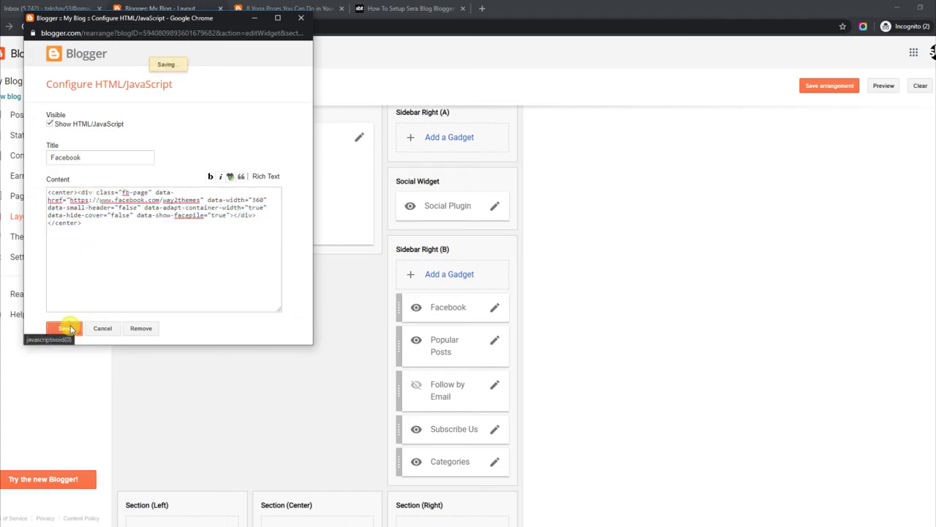
# Read the setup guide's Customizing Your Template instructions and open the customizer for the blog's theme.
pyautogui.click(316, 8)
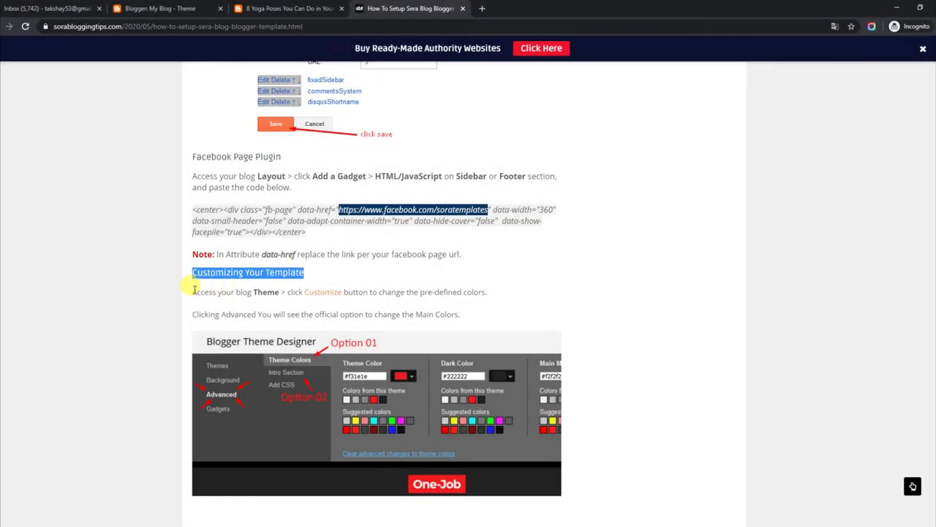
pyautogui.moveTo(193, 290); pyautogui.dragTo(486, 294)
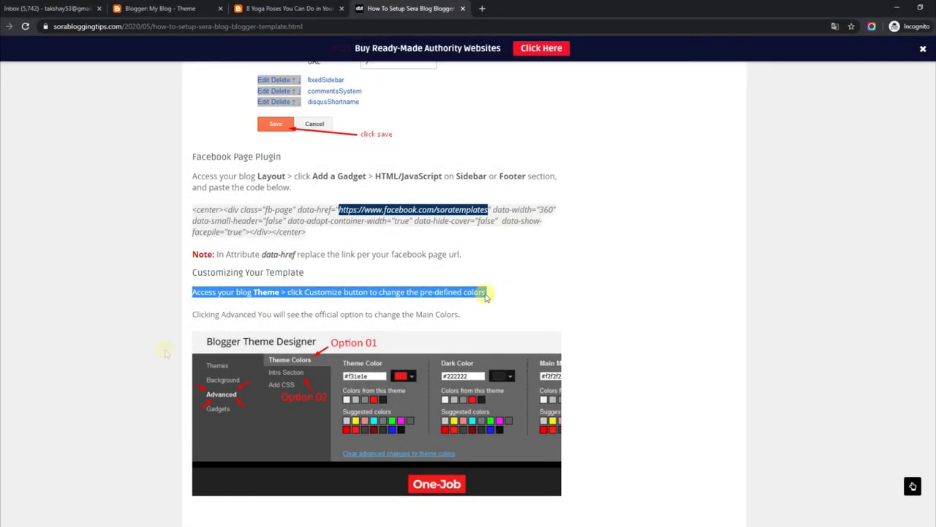
pyautogui.moveTo(191, 313); pyautogui.dragTo(556, 312)
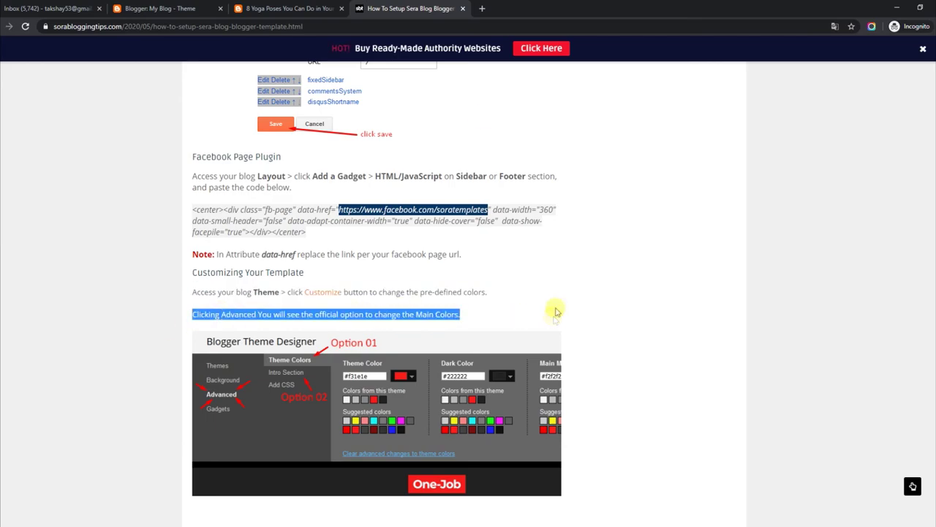
pyautogui.click(178, 7)
pyautogui.click(194, 343)
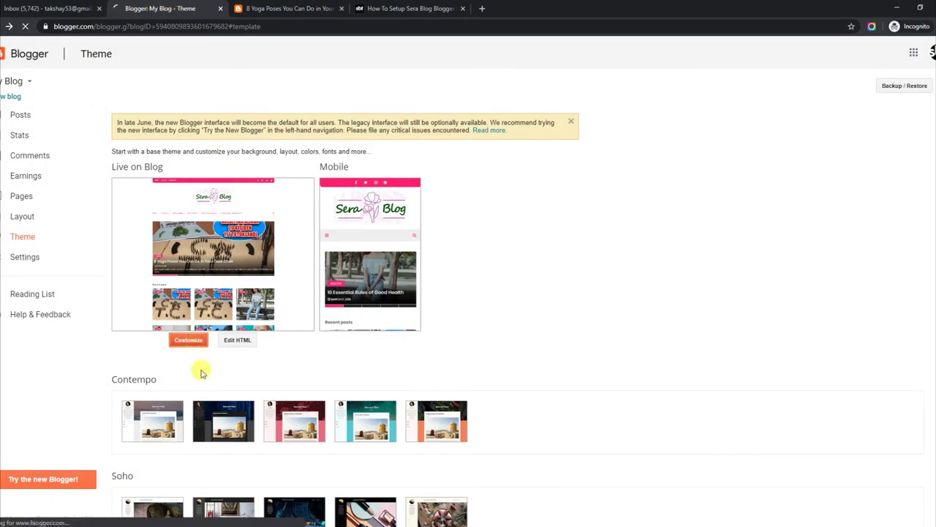